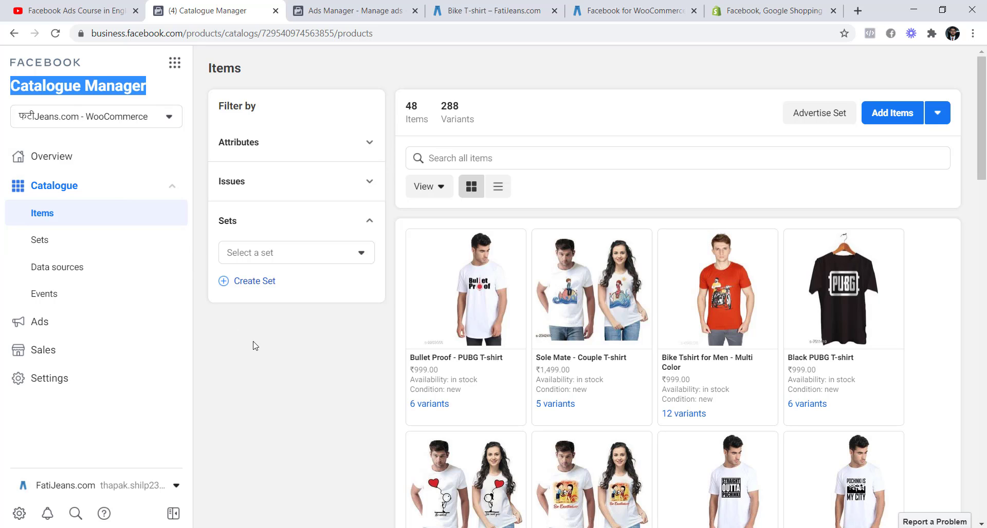
Step: Compare the catalogue's items with the products in the online store's Bike T-shirt category
left_click(253, 346)
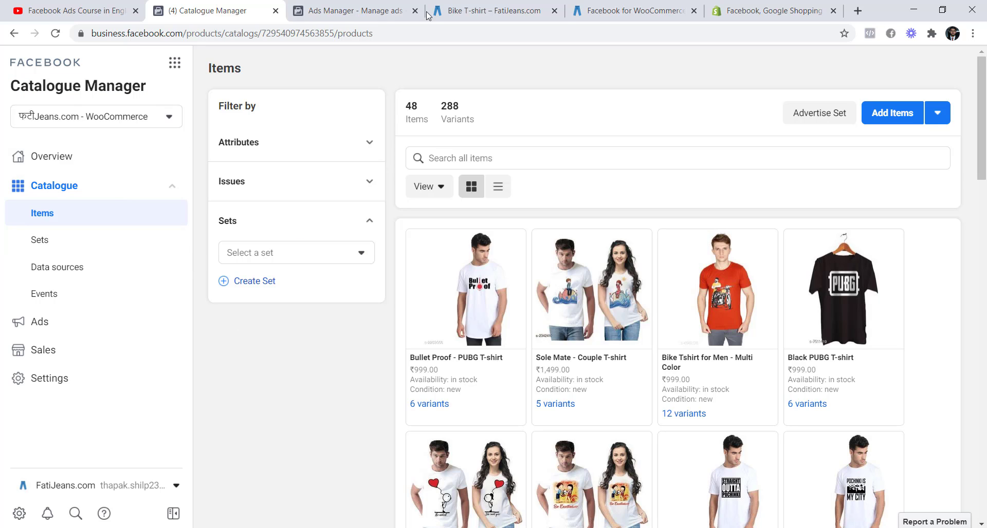
left_click(470, 9)
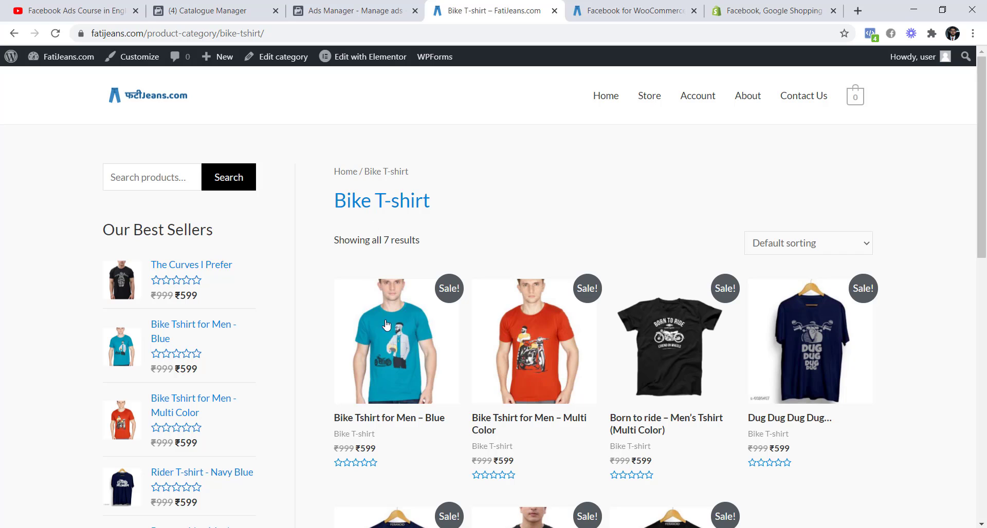
scroll(388, 334, "down", 4)
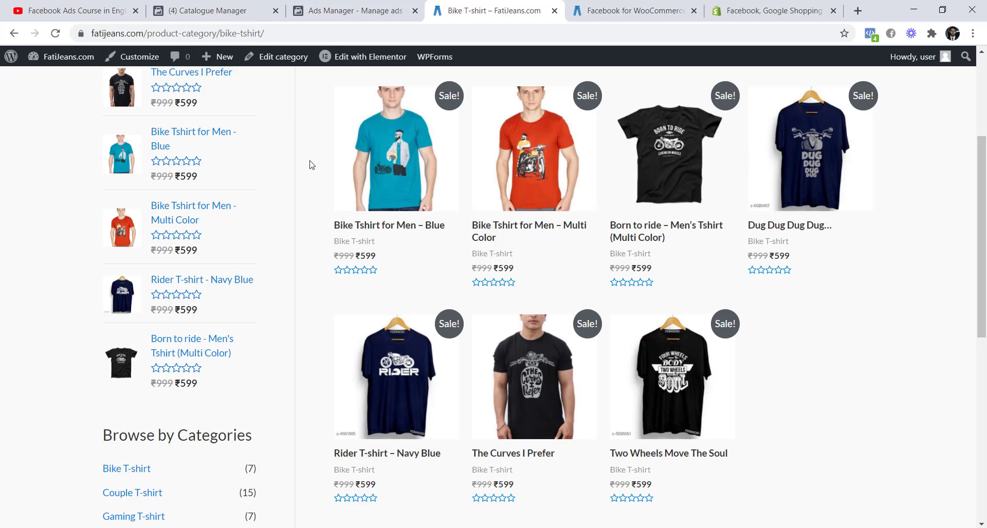
scroll(312, 168, "up", 3)
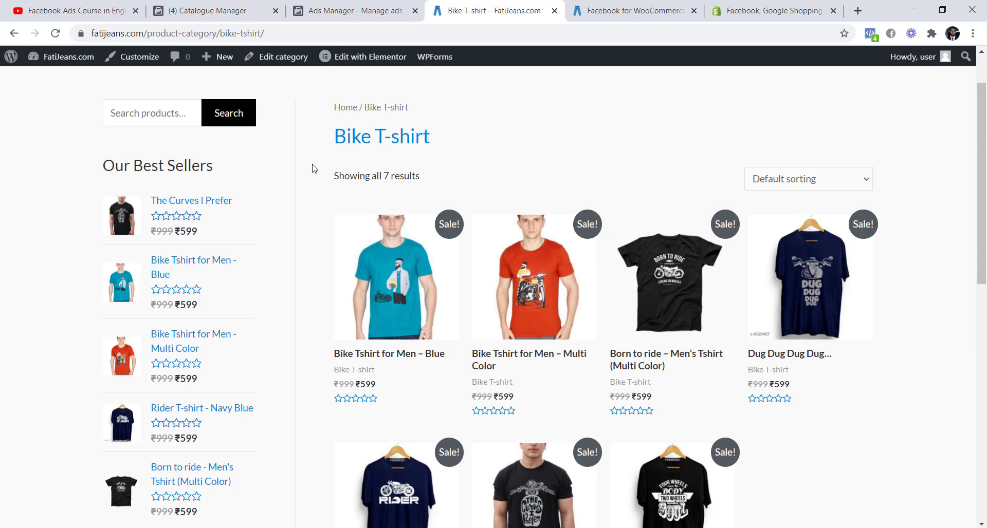
left_click(231, 9)
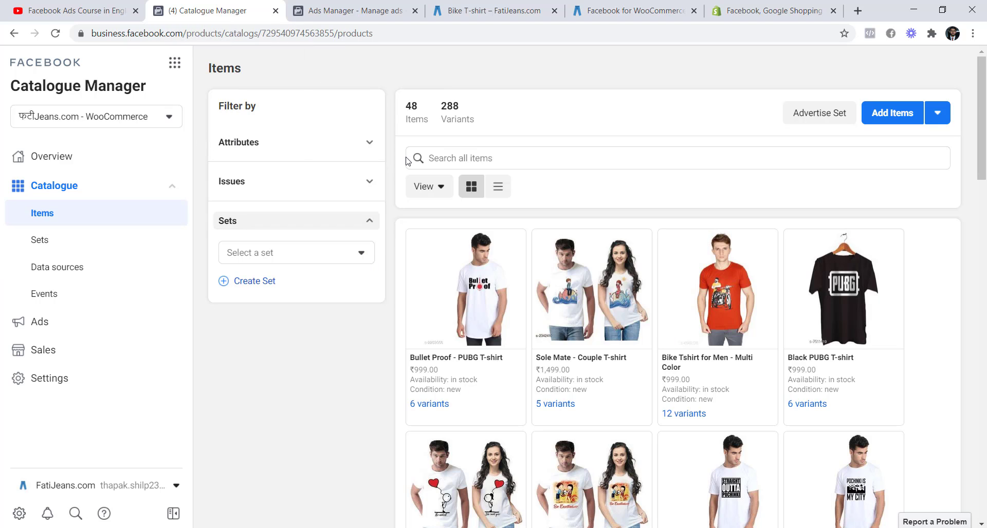
left_click(491, 5)
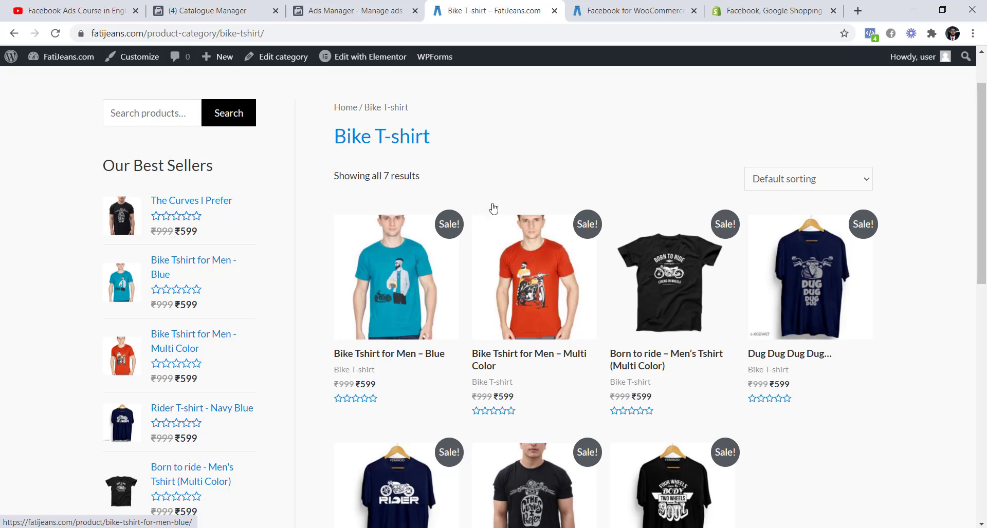
left_click(245, 16)
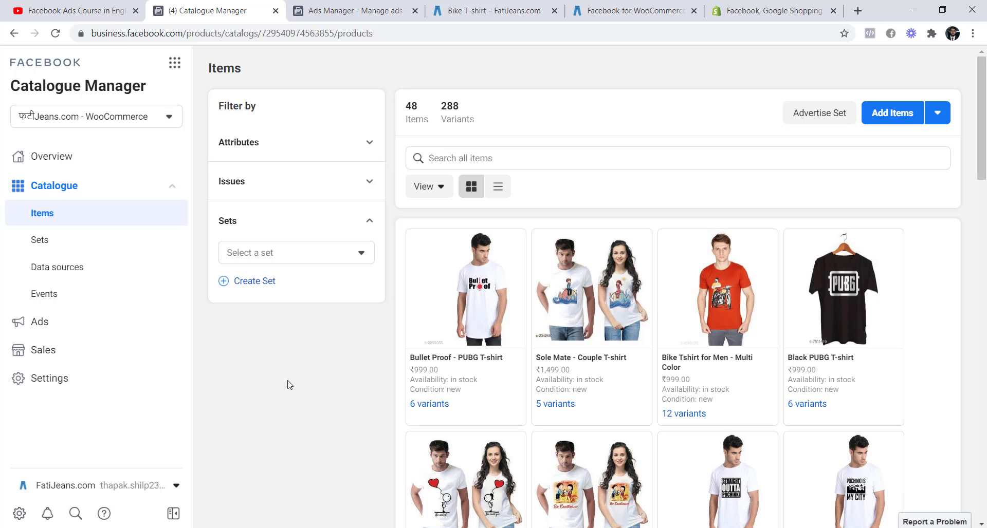
Step: Create a new campaign in Ads Manager with the Conversions objective
left_click(377, 14)
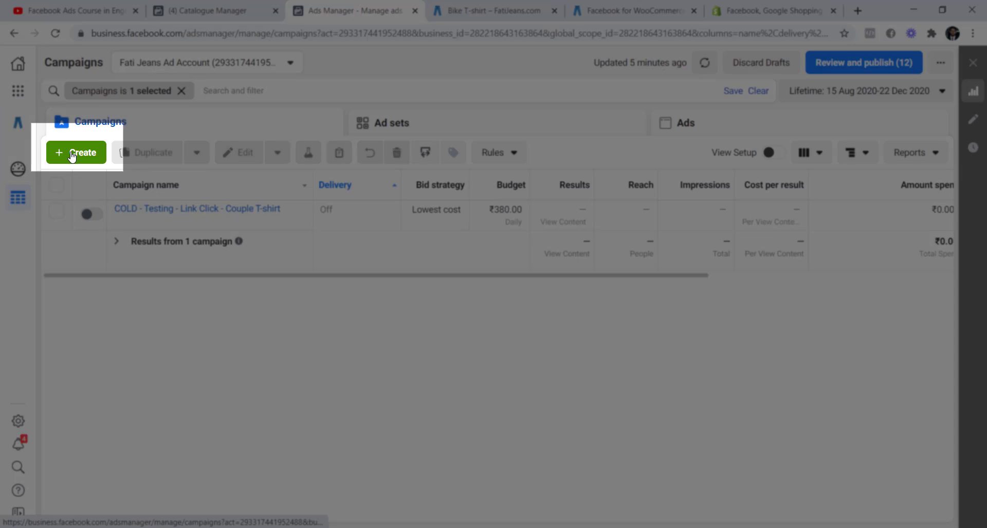
left_click(73, 156)
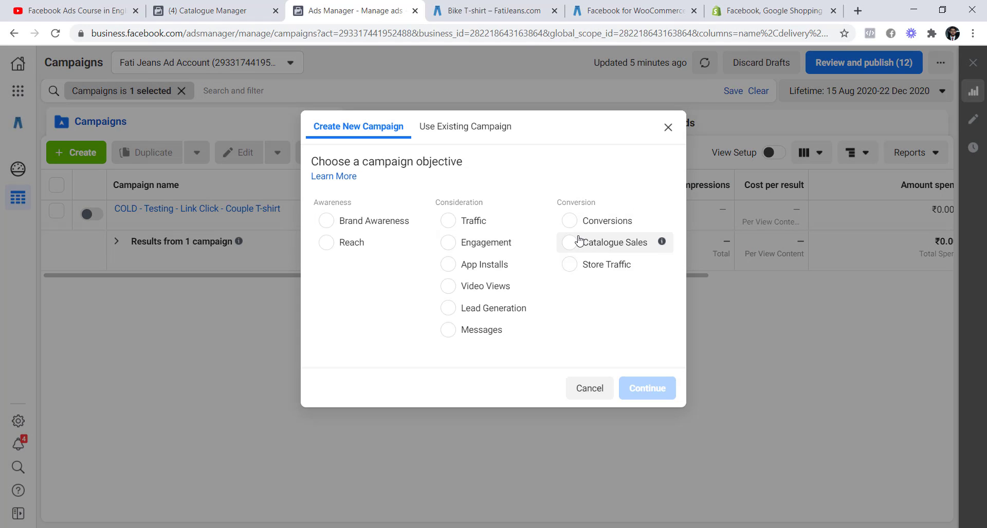
left_click(591, 220)
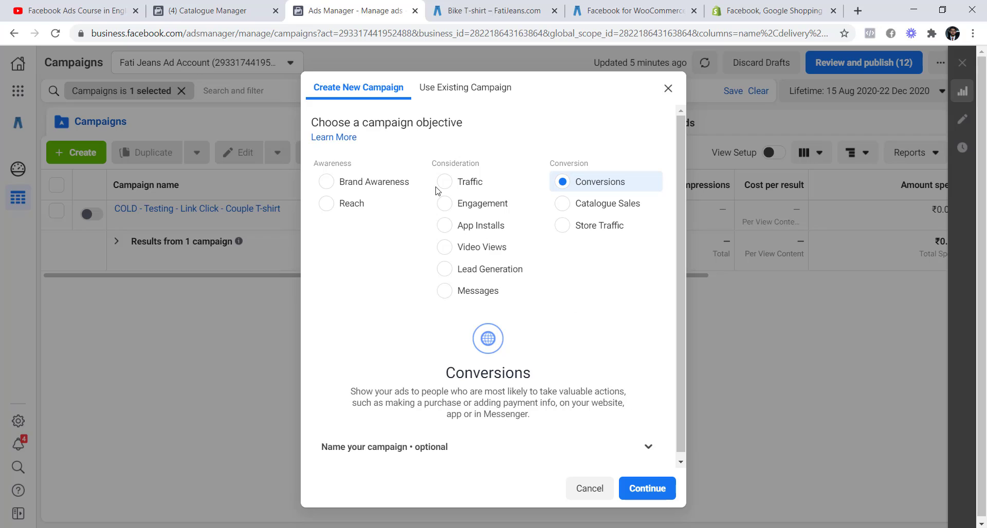
left_click(641, 491)
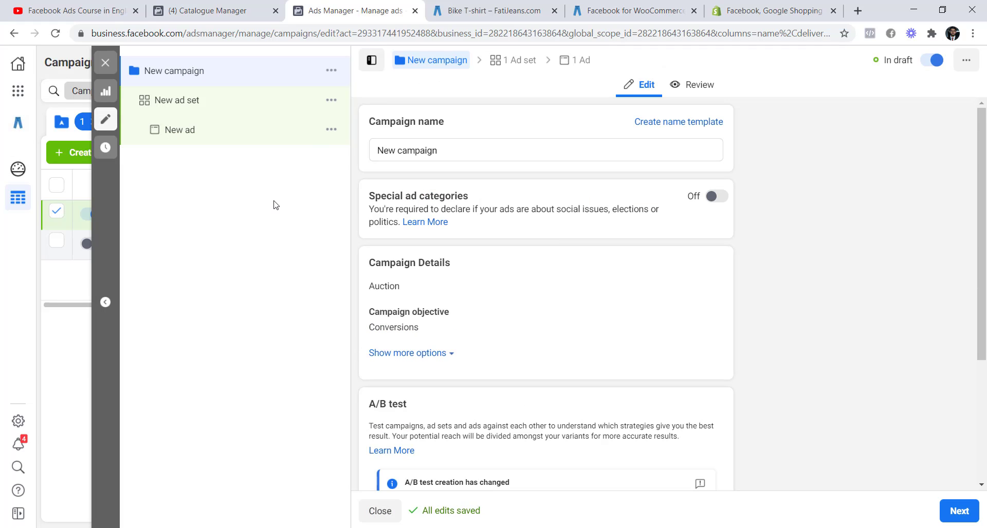
Step: Look over the Facebook Ads course playlist on YouTube, then return to the campaign draft in Ads Manager
left_click(77, 11)
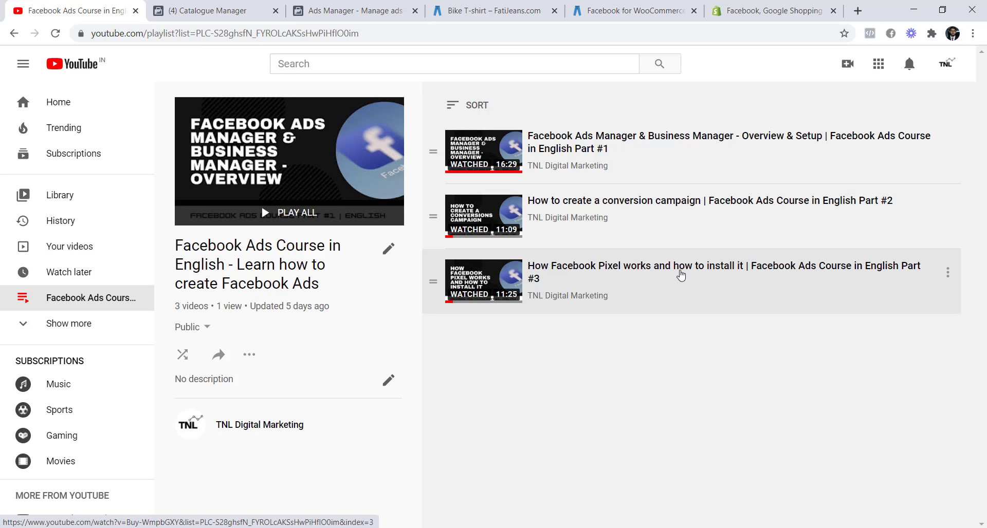
left_click(349, 13)
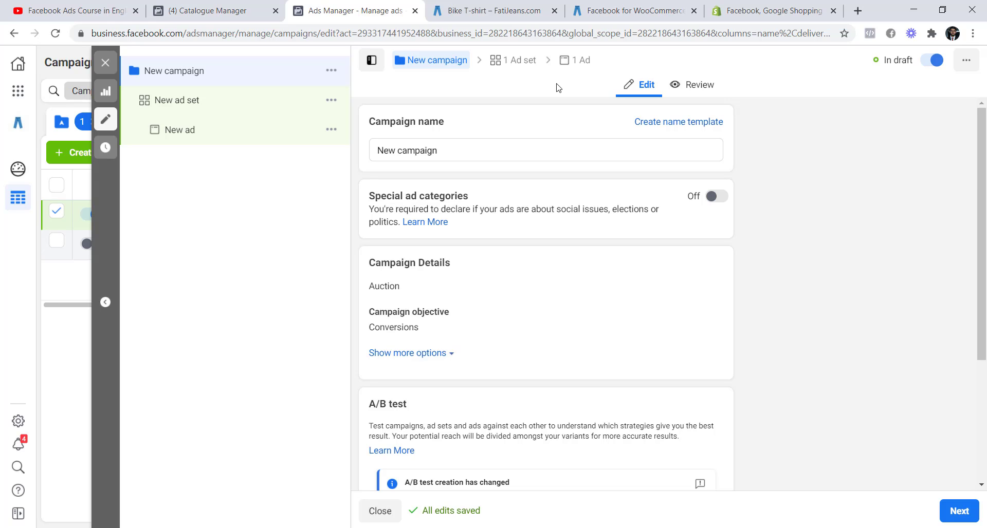
left_click(84, 10)
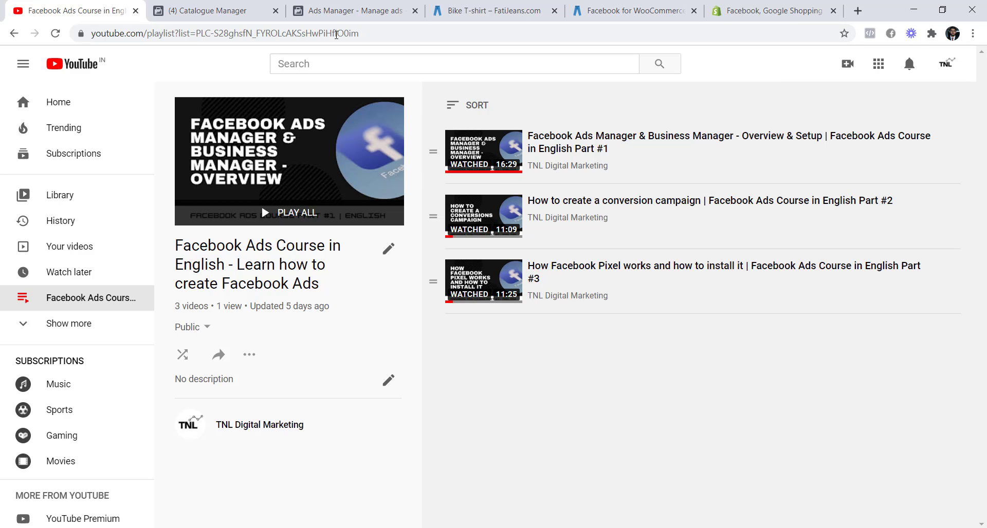
left_click(344, 12)
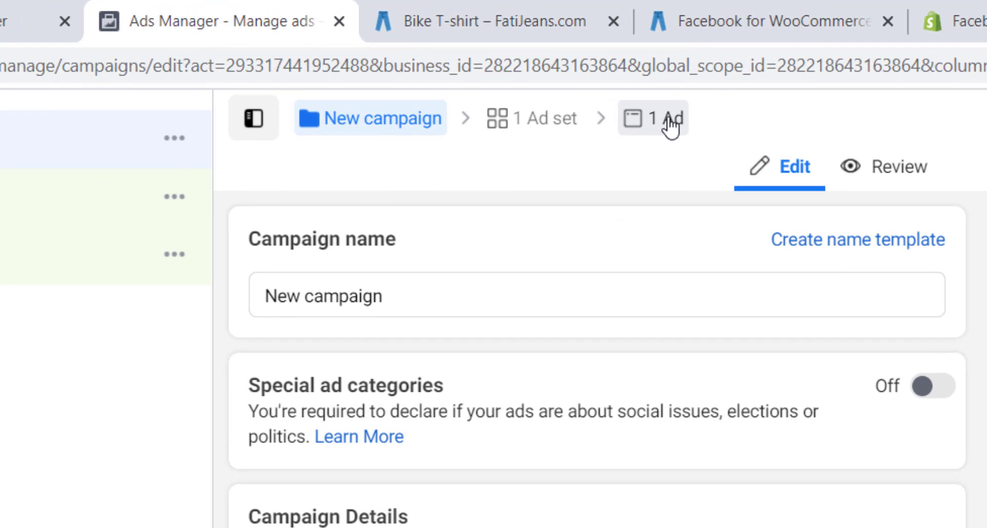
Step: Open the campaign's new ad, check its Instagram account options and set the ad format to Carousel
left_click(671, 126)
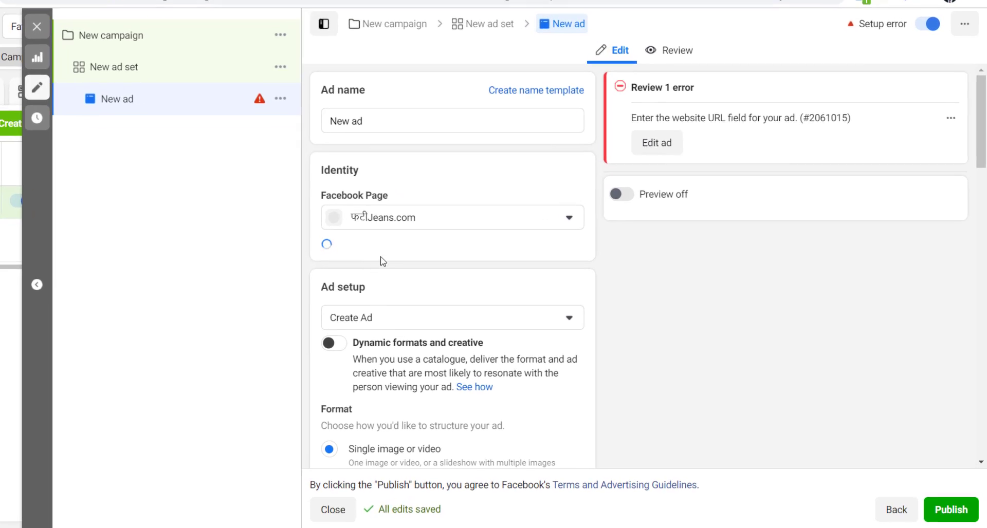
left_click(376, 242)
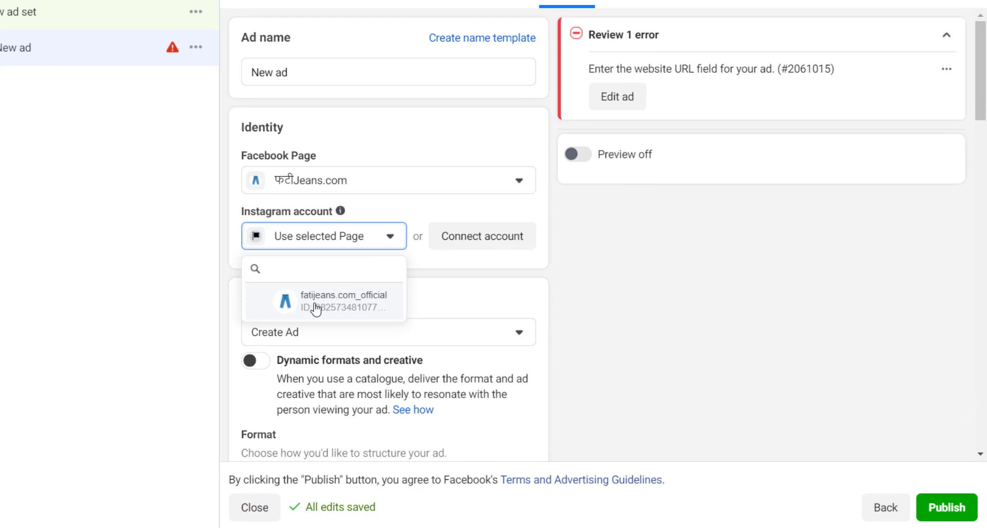
left_click(422, 291)
scroll(424, 292, "down", 5)
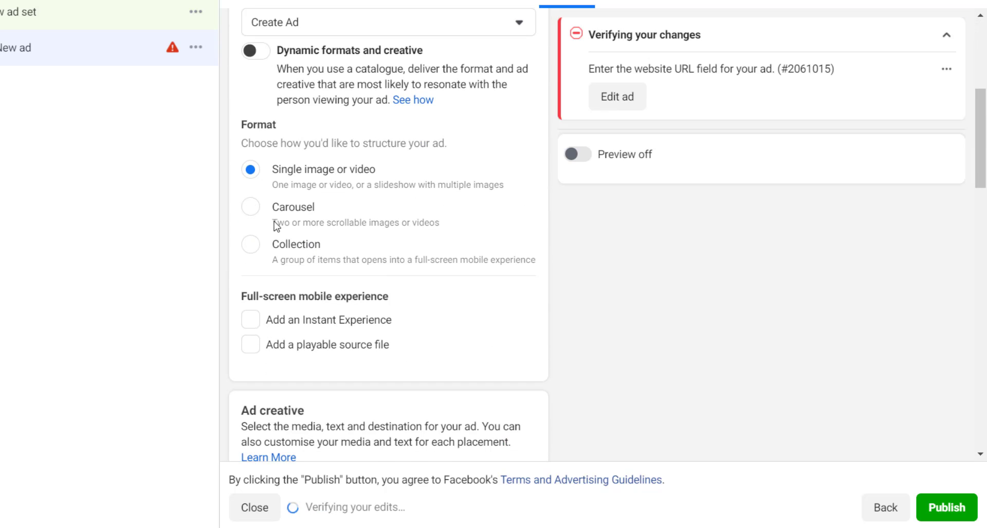
left_click(250, 210)
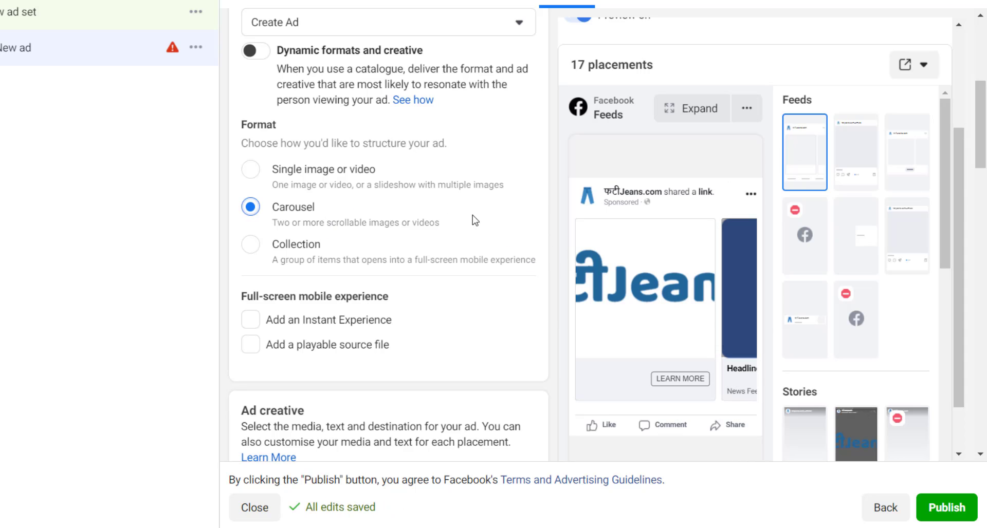
Step: Fill the carousel cards dynamically from a product set, using the Bike T-shirts Product Set
scroll(441, 210, "down", 3)
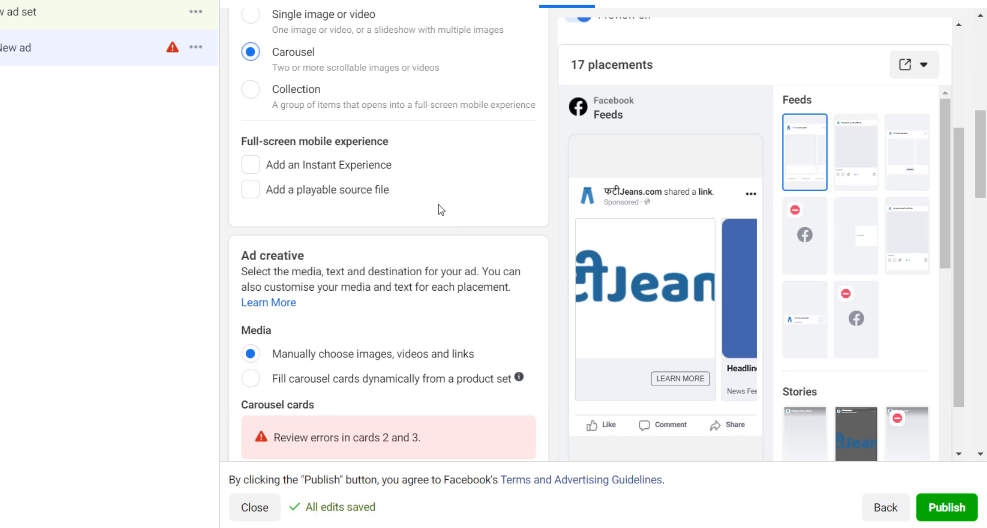
scroll(441, 210, "down", 3)
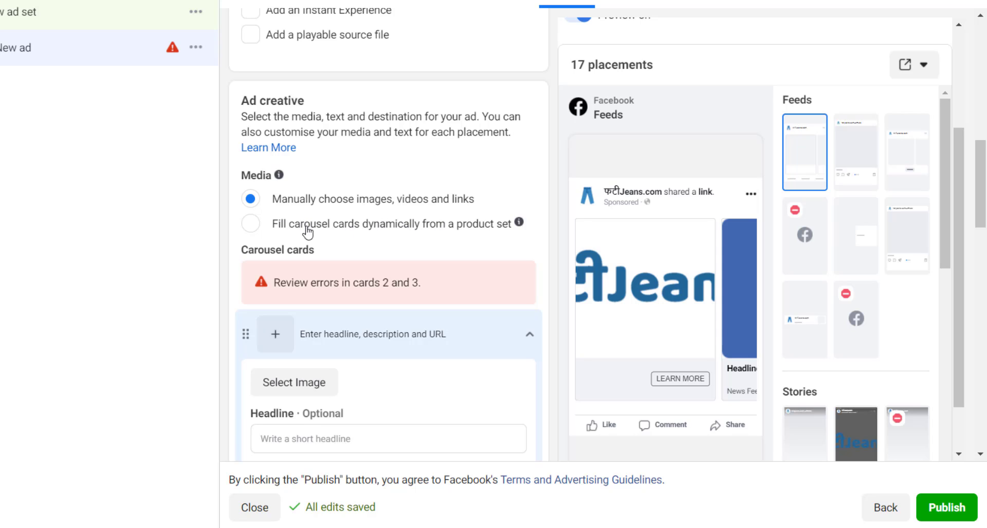
left_click(251, 224)
scroll(279, 240, "down", 1)
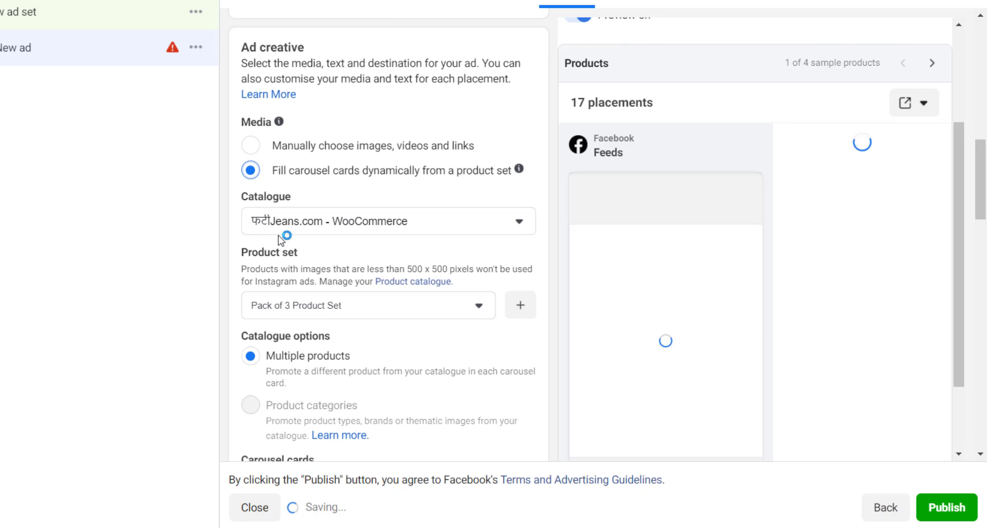
left_click(453, 282)
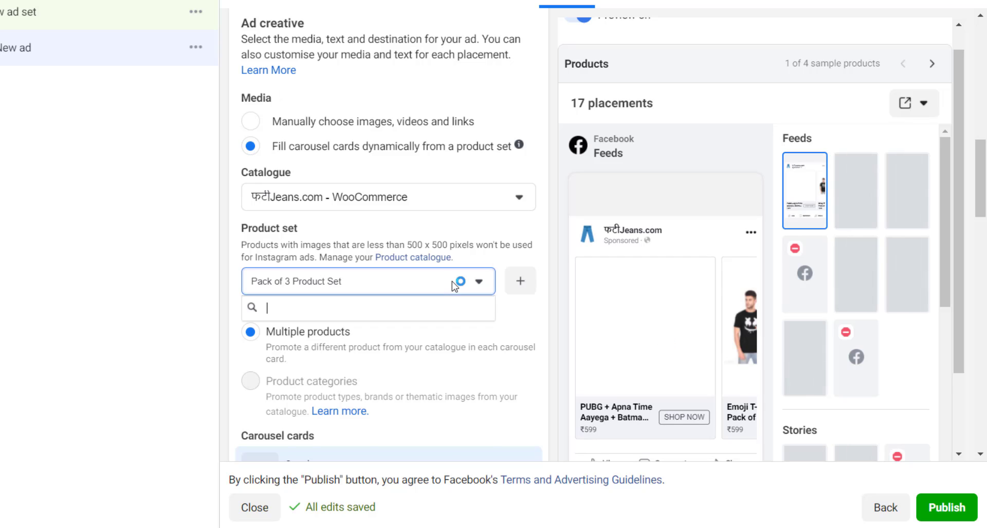
mouse_move(278, 435)
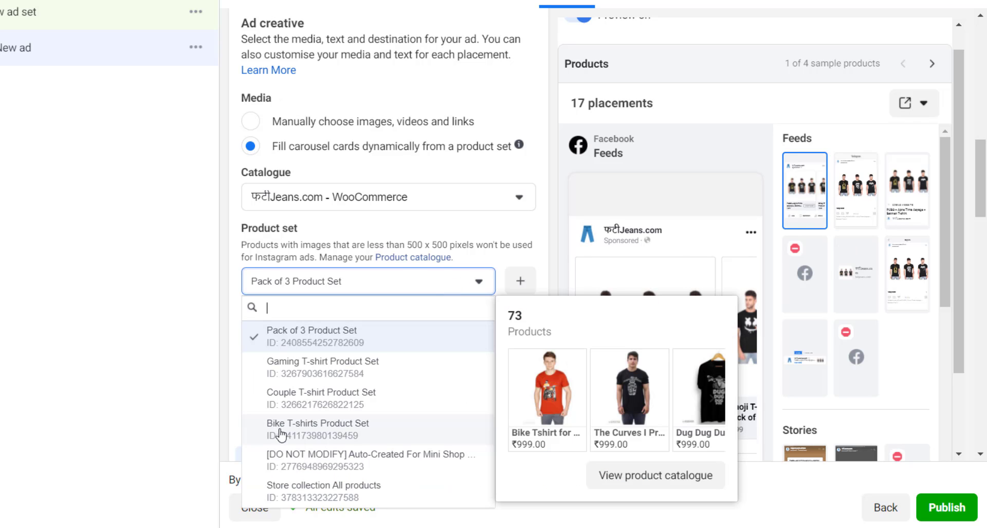
left_click(280, 435)
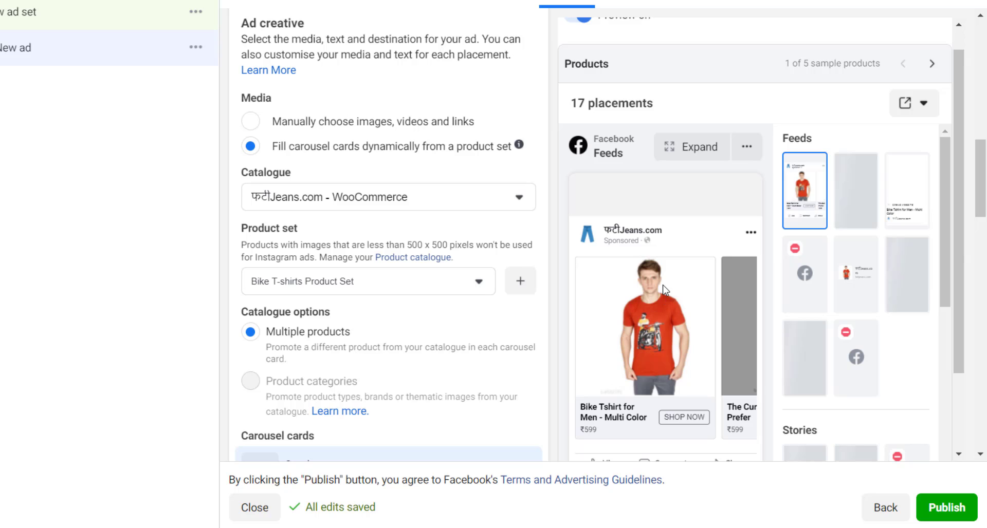
Step: Preview the ad in the Desktop News Feed, browse through its carousel cards and close the preview
left_click(681, 152)
left_click(478, 134)
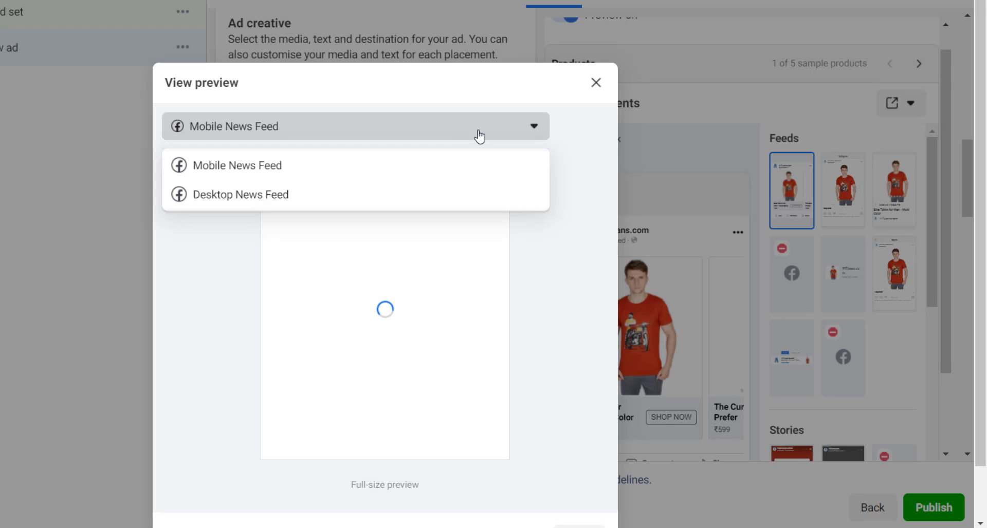
left_click(306, 195)
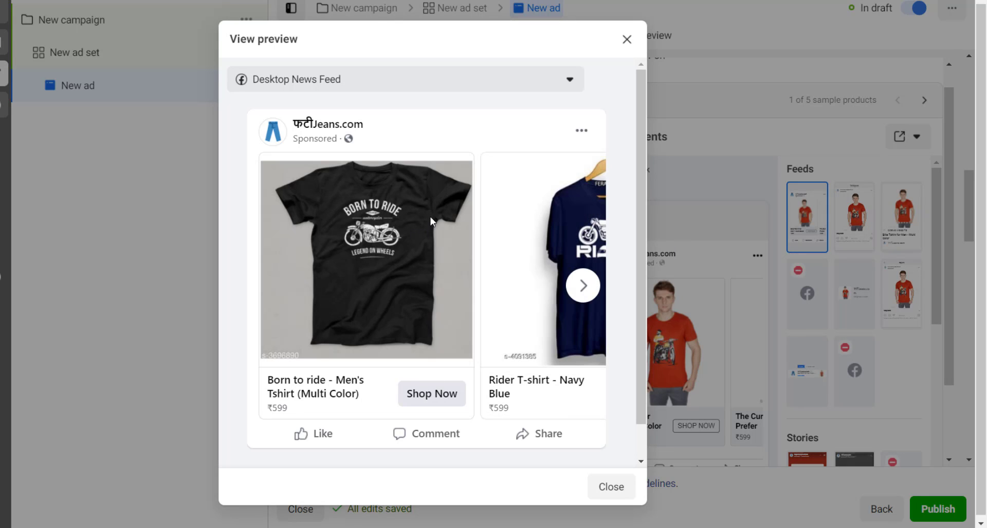
left_click(570, 284)
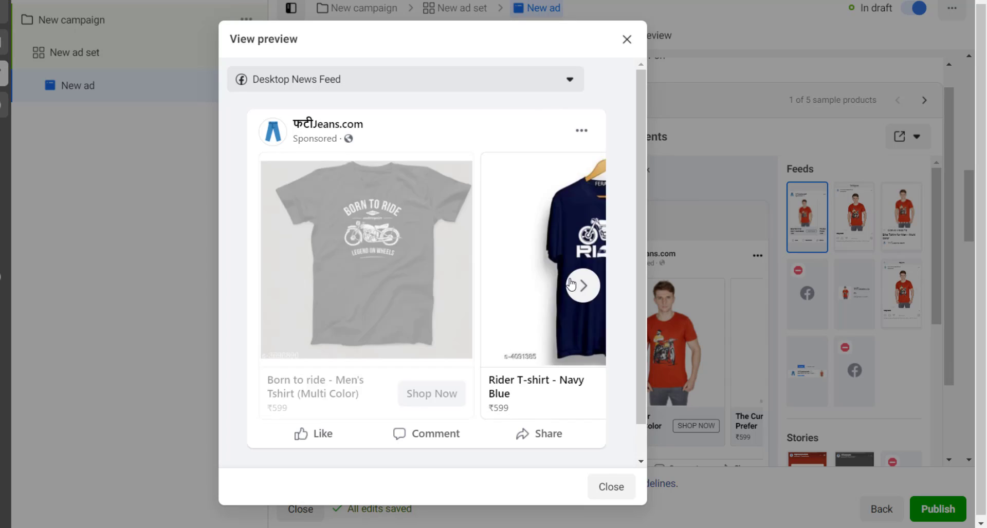
left_click(578, 284)
left_click(584, 283)
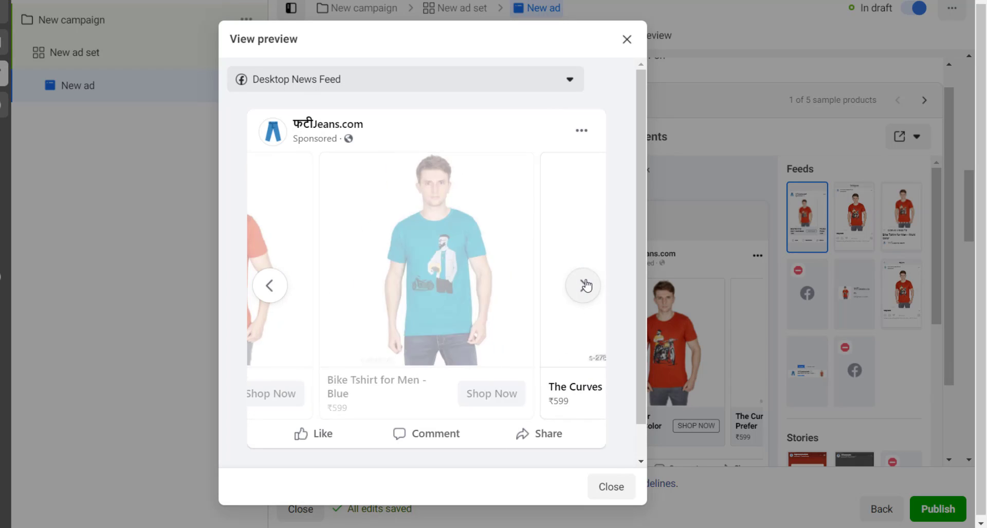
left_click(586, 286)
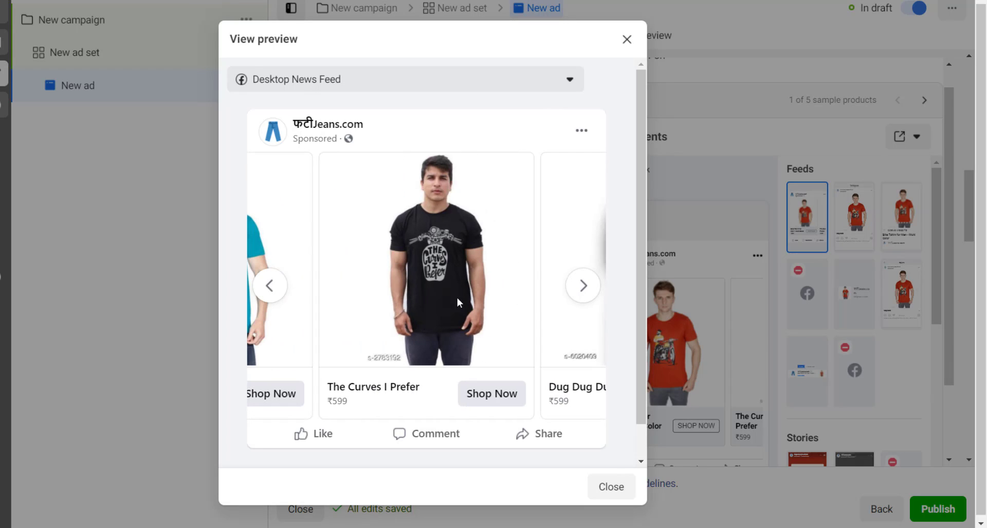
left_click(626, 39)
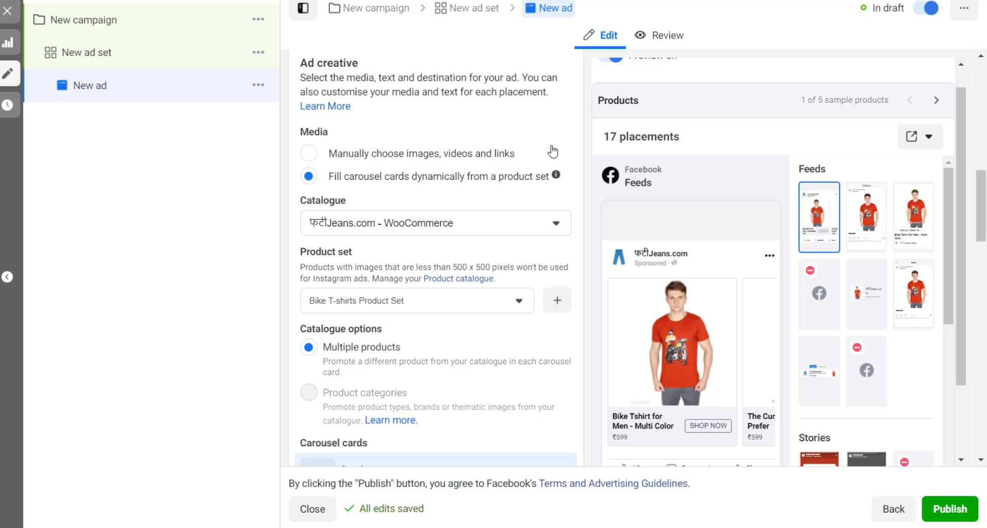
Step: Change the creative option of the carousel's catalogue cards to Slideshow
scroll(460, 229, "down", 4)
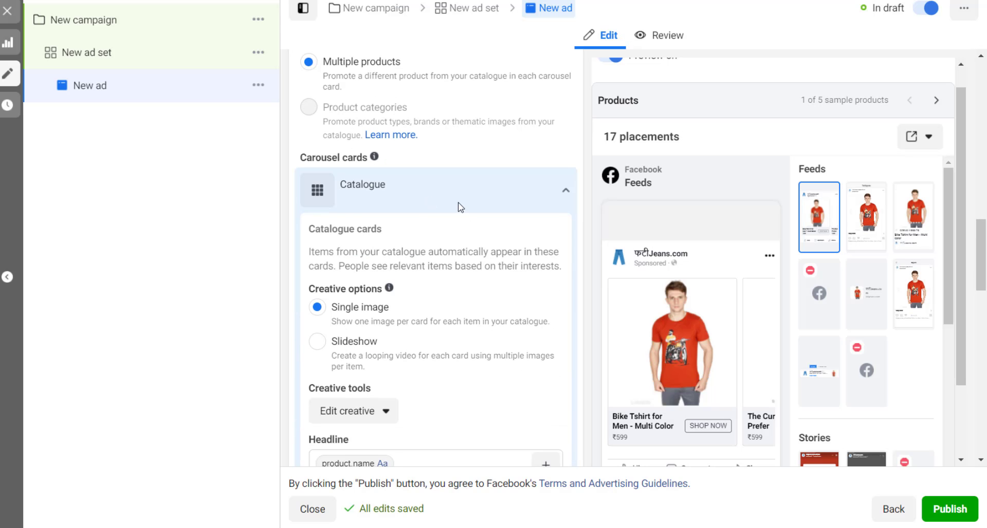
scroll(458, 208, "down", 2)
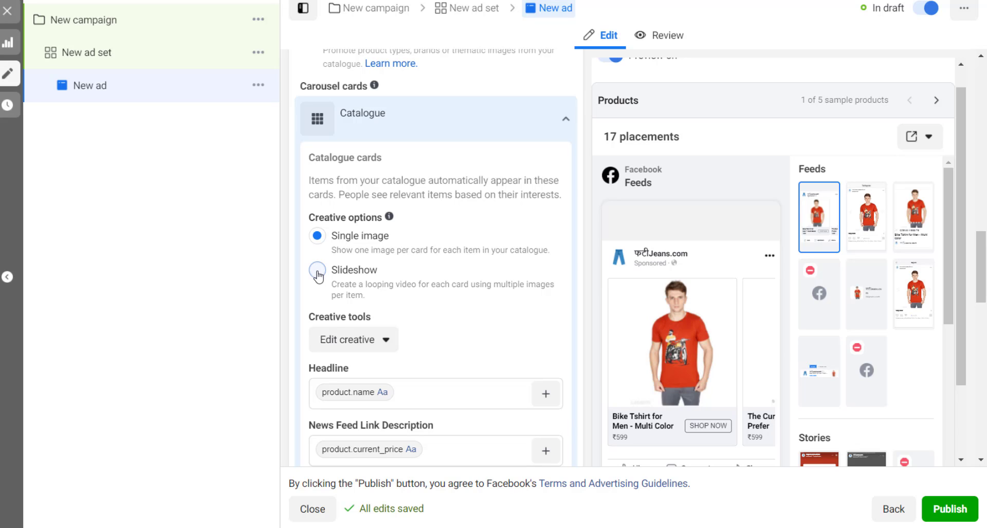
left_click(318, 270)
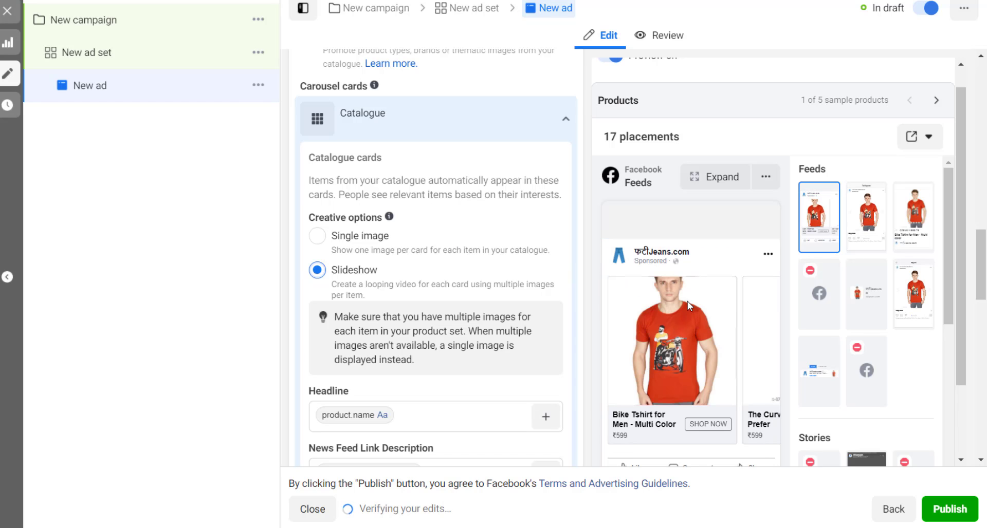
scroll(692, 320, "down", 1)
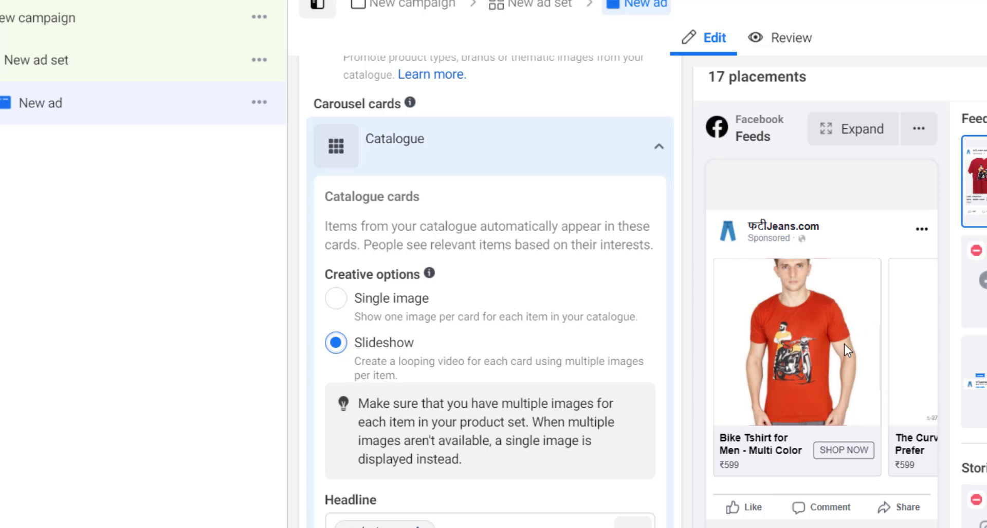
Step: Check which catalogue fields can be added to the carousel cards' News Feed link description and headline
scroll(601, 308, "down", 3)
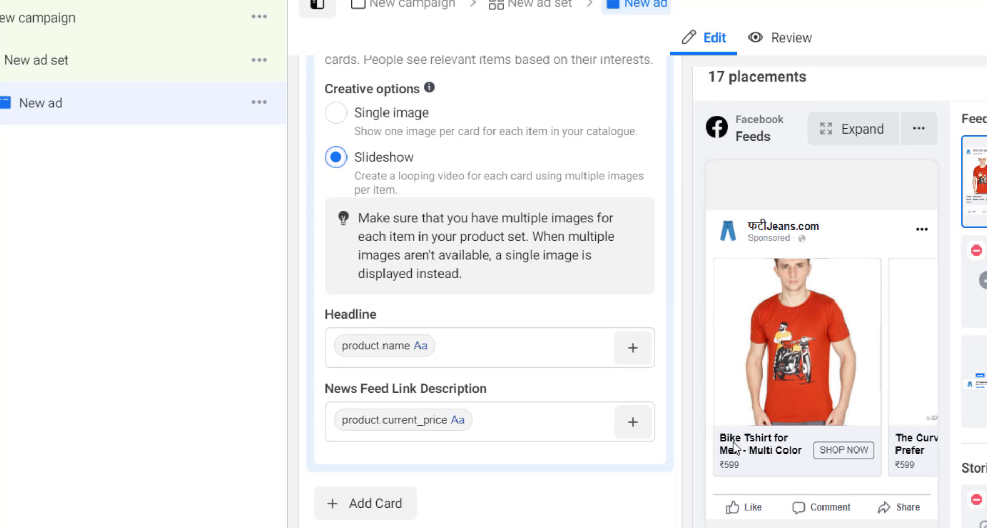
left_click(456, 353)
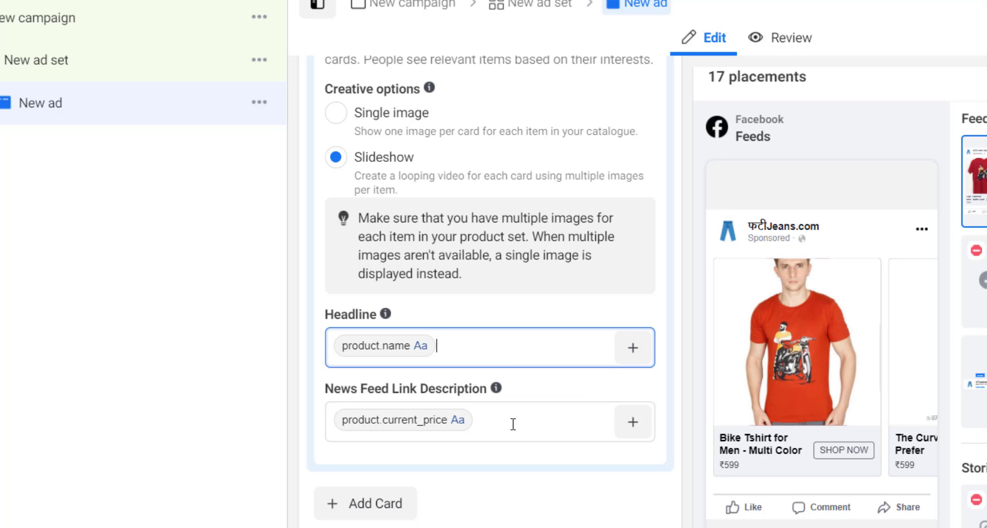
left_click(540, 425)
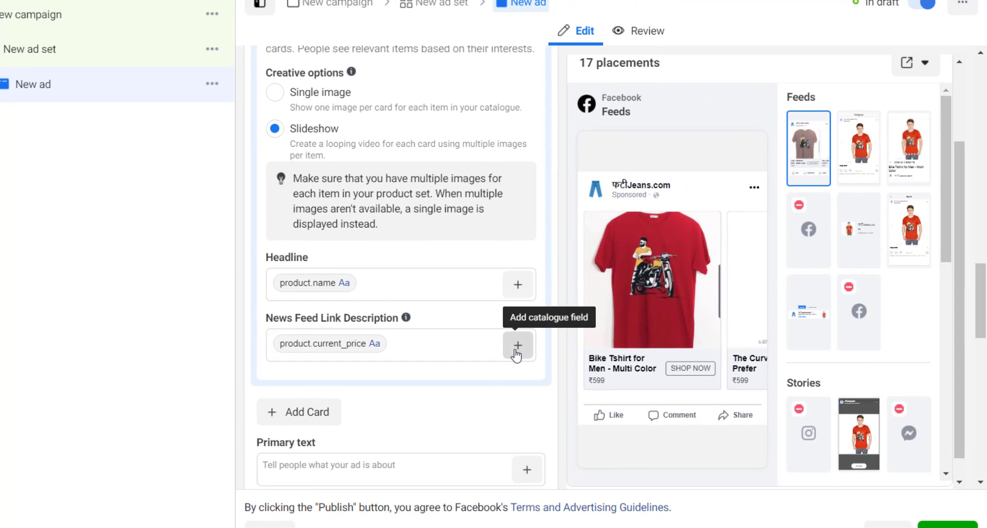
left_click(517, 354)
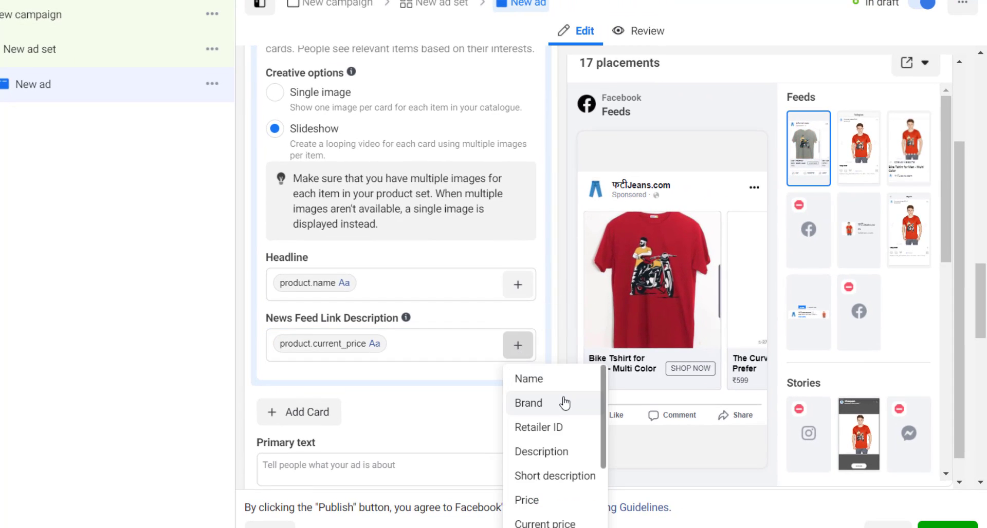
scroll(565, 406, "down", 3)
scroll(565, 411, "up", 3)
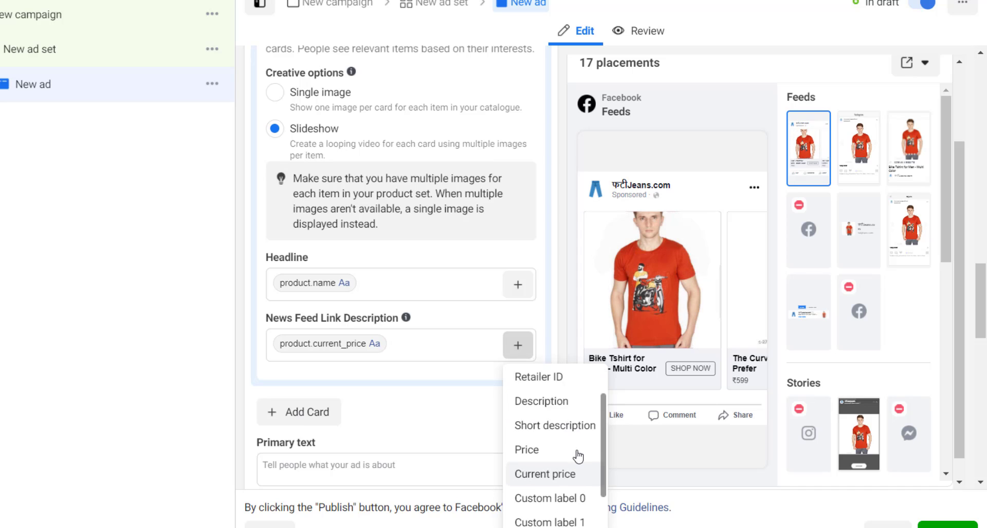
left_click(642, 372)
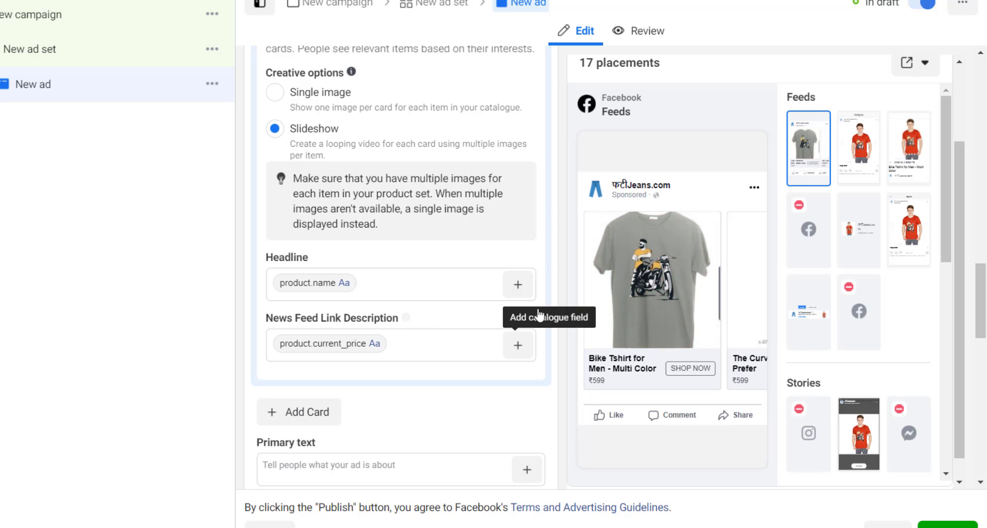
left_click(517, 284)
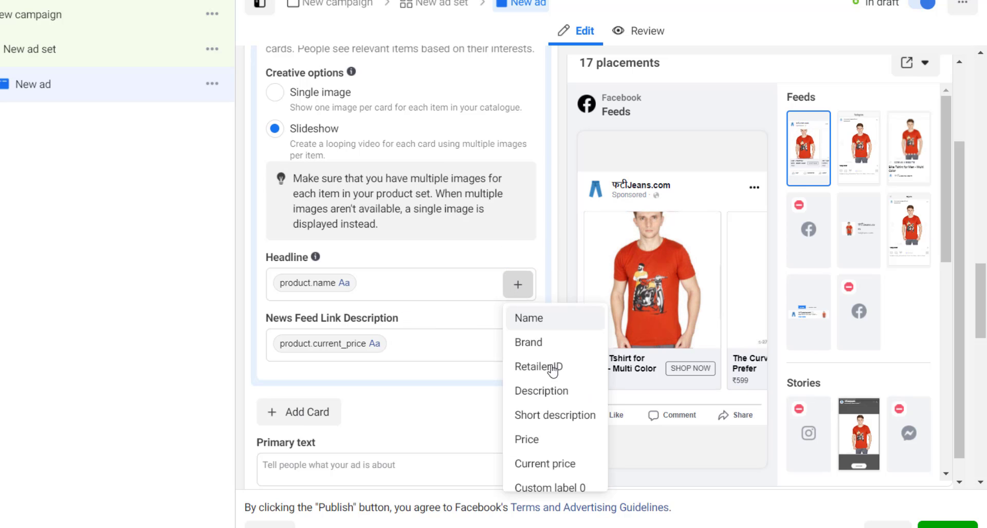
left_click(441, 386)
Step: Enter "50% off on bike t-shirt" as the ad's primary text
scroll(493, 308, "down", 3)
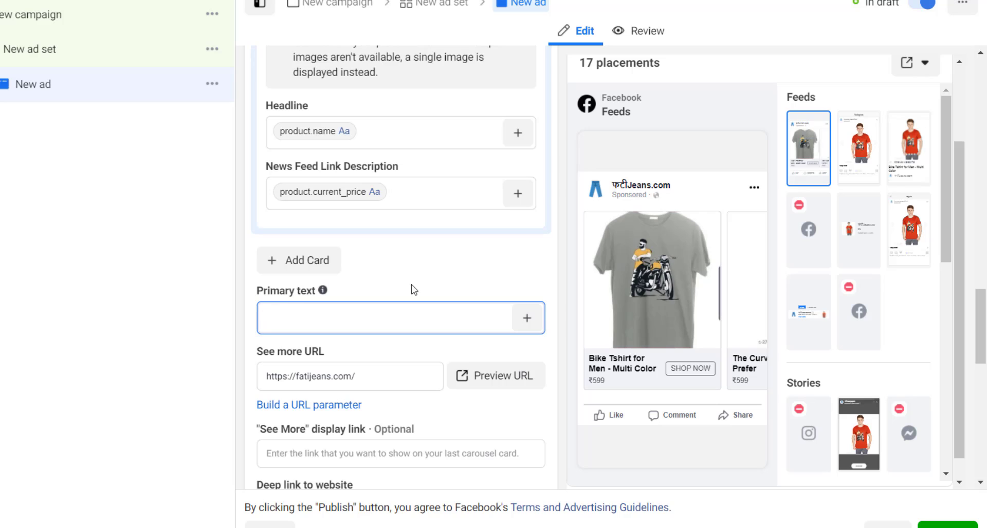
type("50")
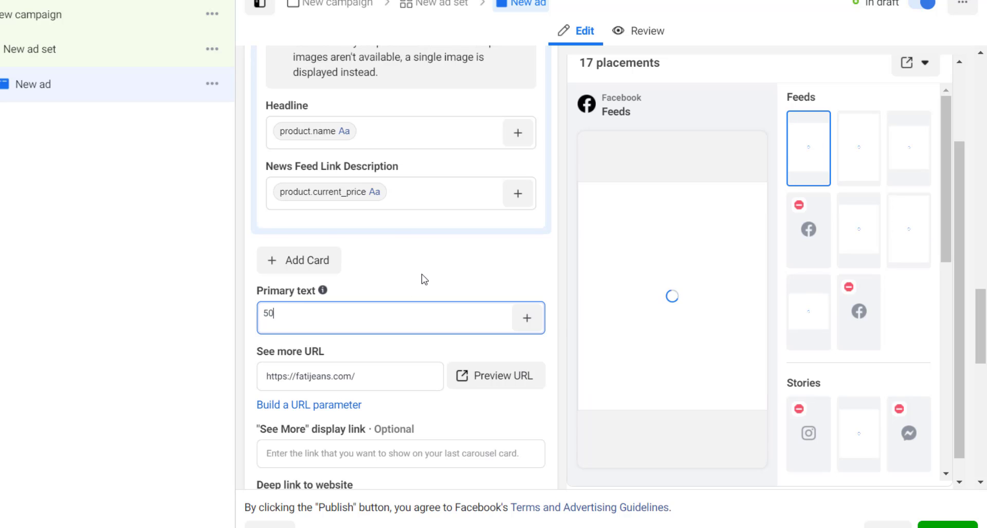
type("% off on bike ")
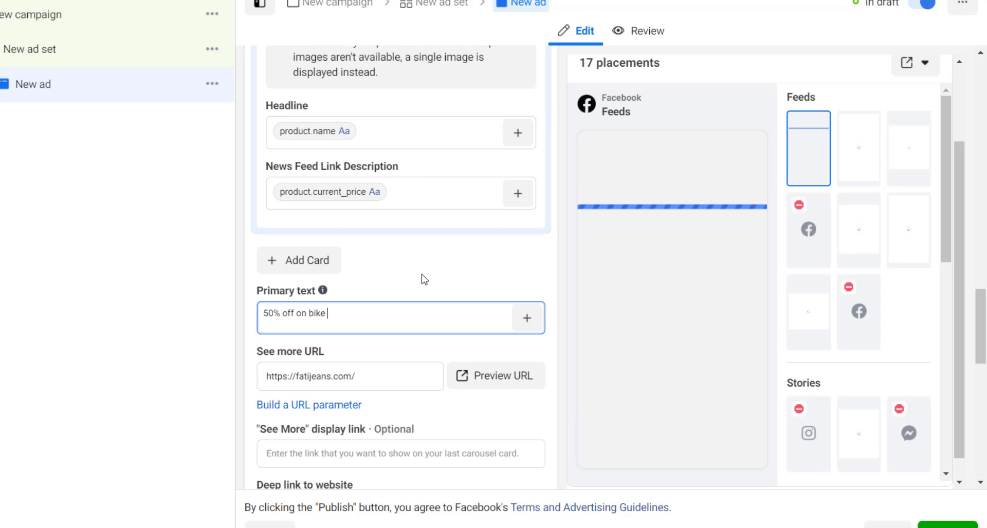
type("t-shirt")
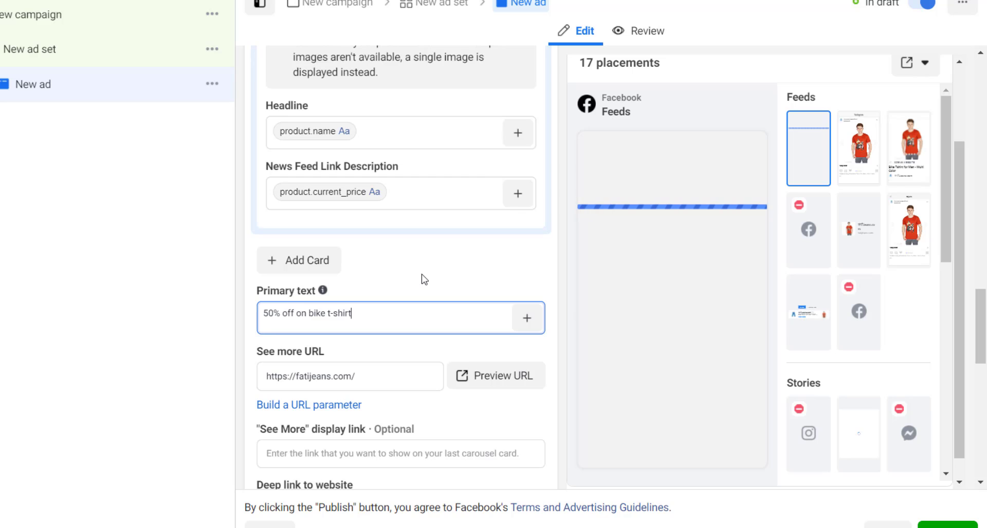
left_click(372, 319)
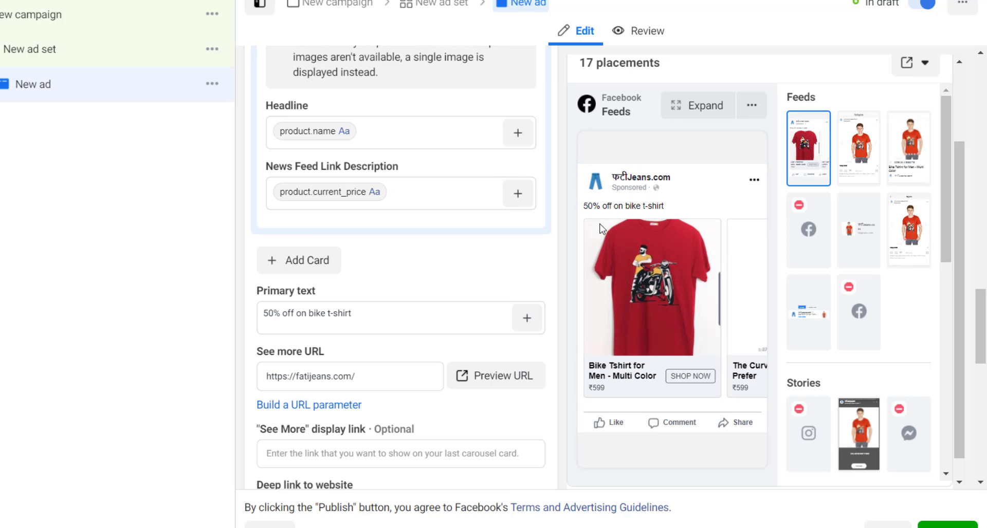
left_click(384, 315)
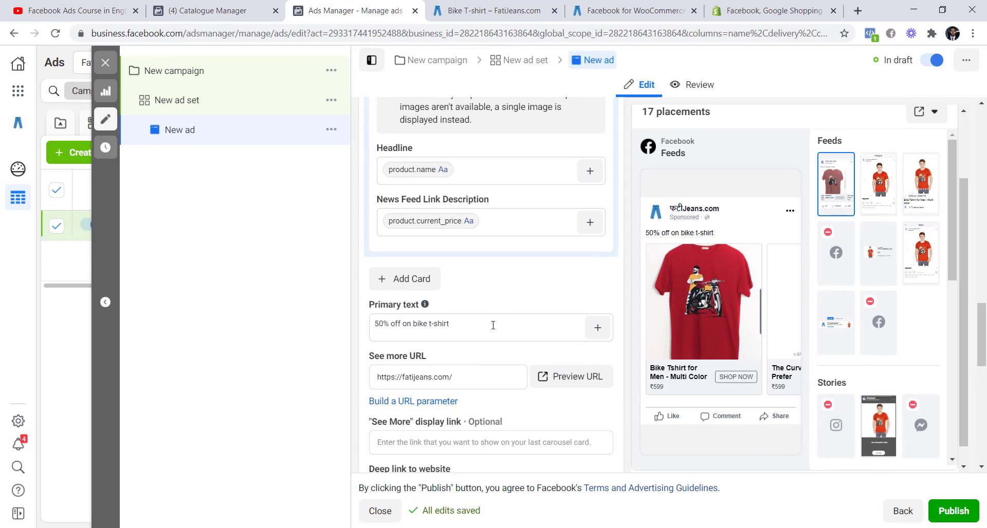
Step: Review the ad's See more URL, deep link and mobile app settings and check its call to action options
scroll(484, 342, "down", 3)
scroll(494, 324, "down", 1)
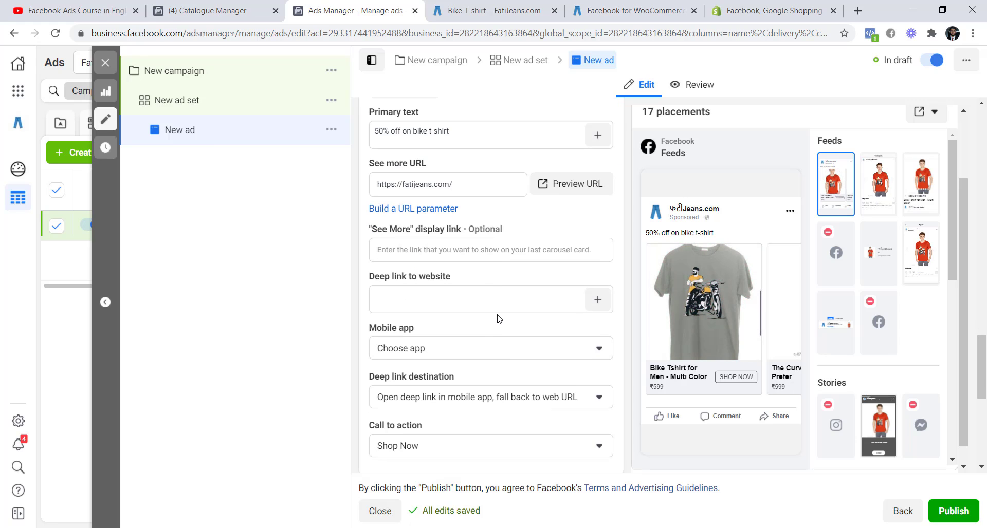
scroll(462, 370, "down", 2)
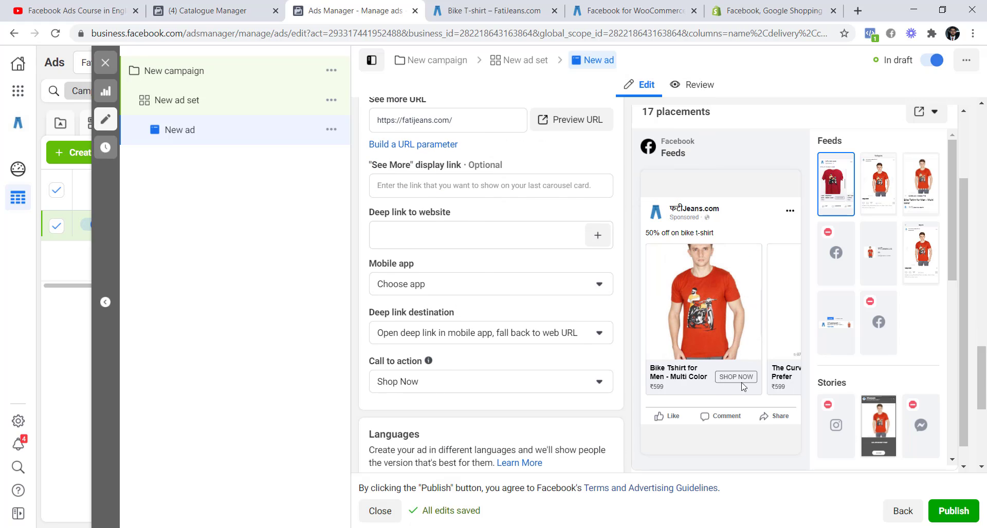
left_click(489, 386)
left_click(573, 387)
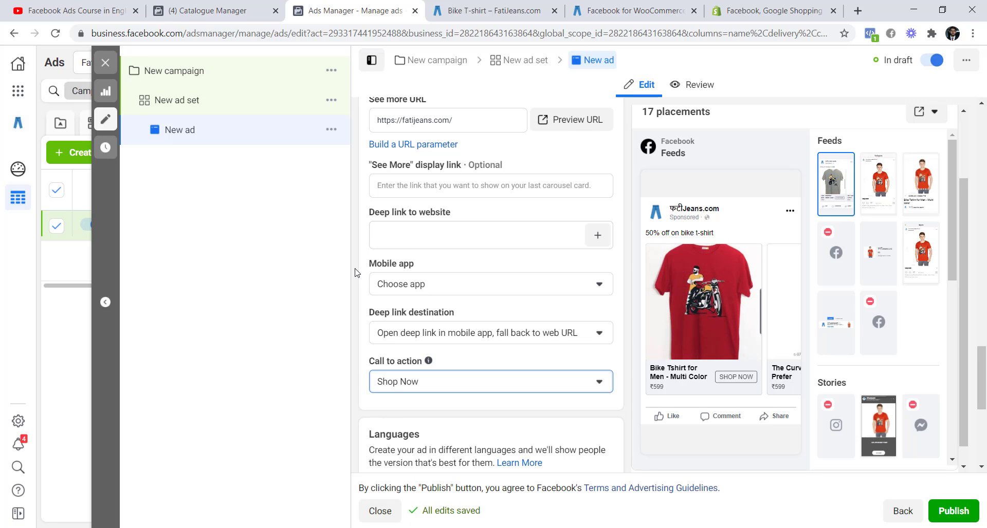
Step: Switch to Catalogue Manager and open the business's overview of shops and catalogues
left_click(224, 11)
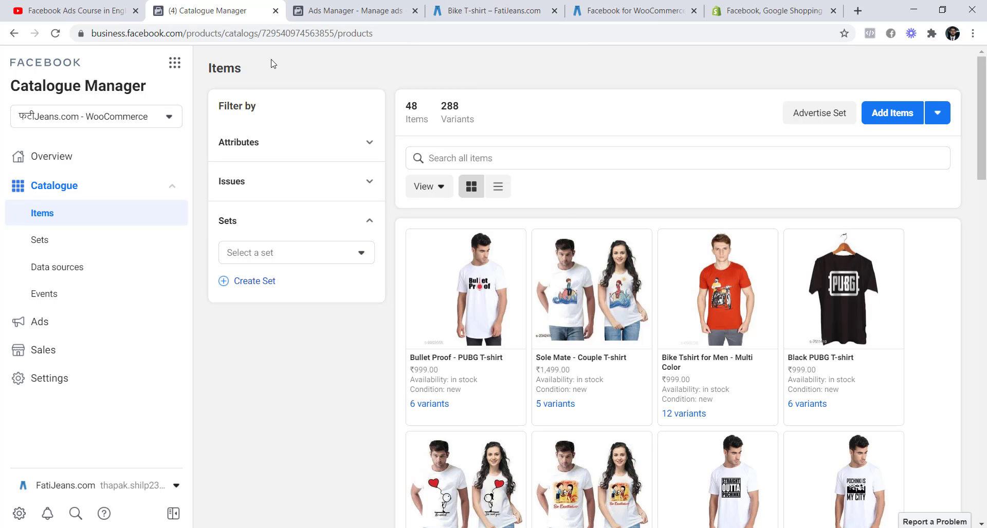
left_click(175, 66)
scroll(288, 247, "down", 5)
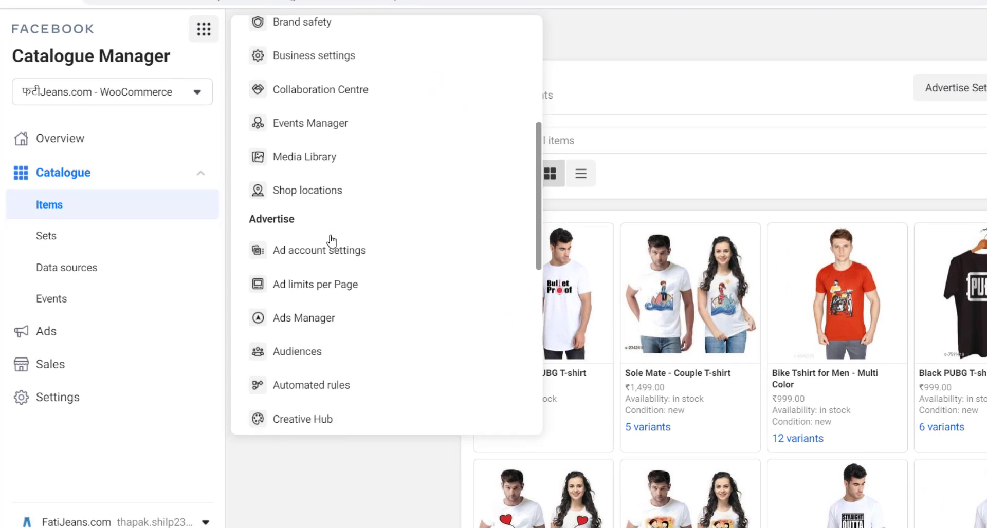
scroll(331, 240, "down", 9)
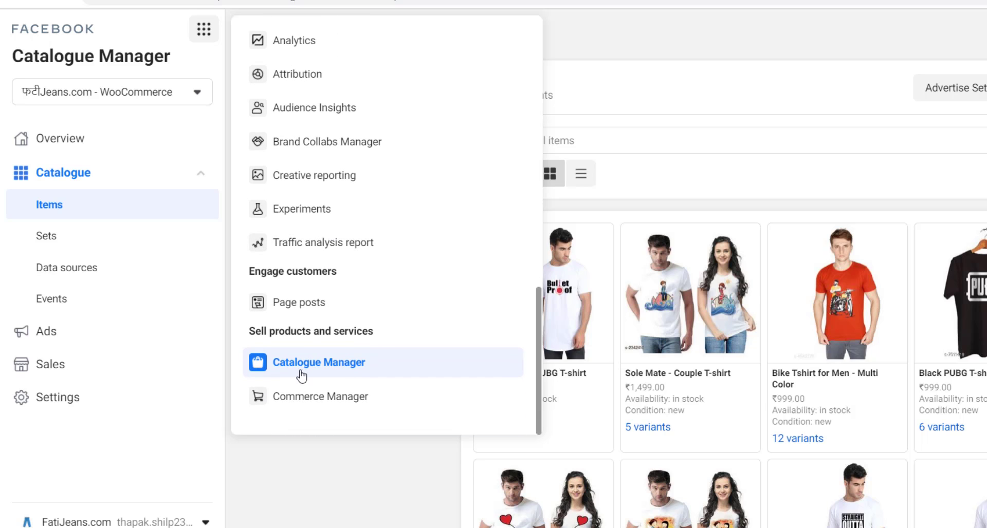
left_click(308, 363)
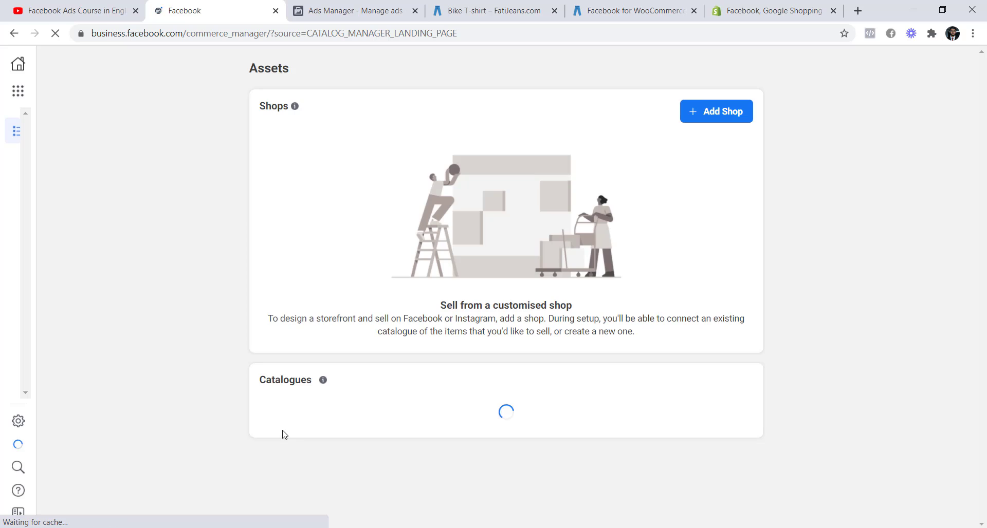
Step: Start adding a new catalogue to view the catalogue types on offer, and return to the catalogue overview
scroll(201, 242, "down", 3)
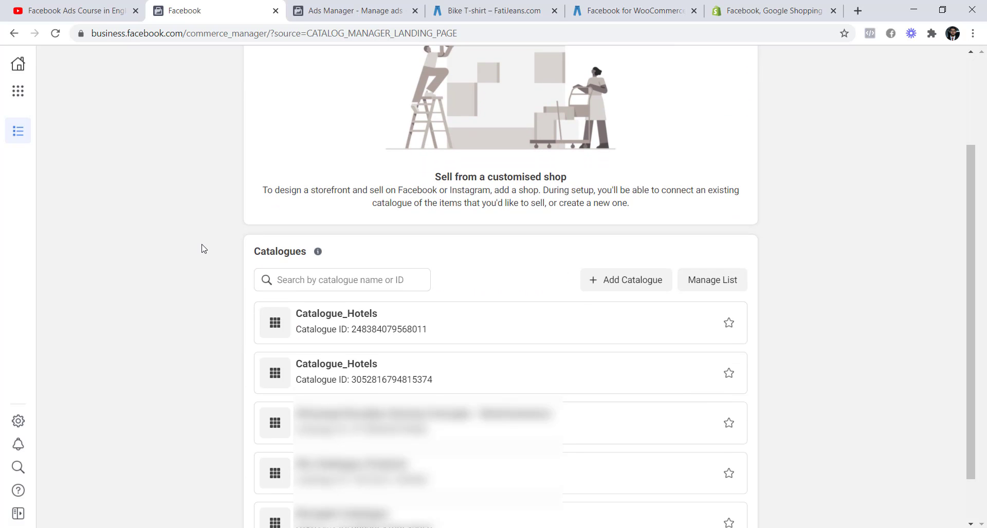
left_click(612, 286)
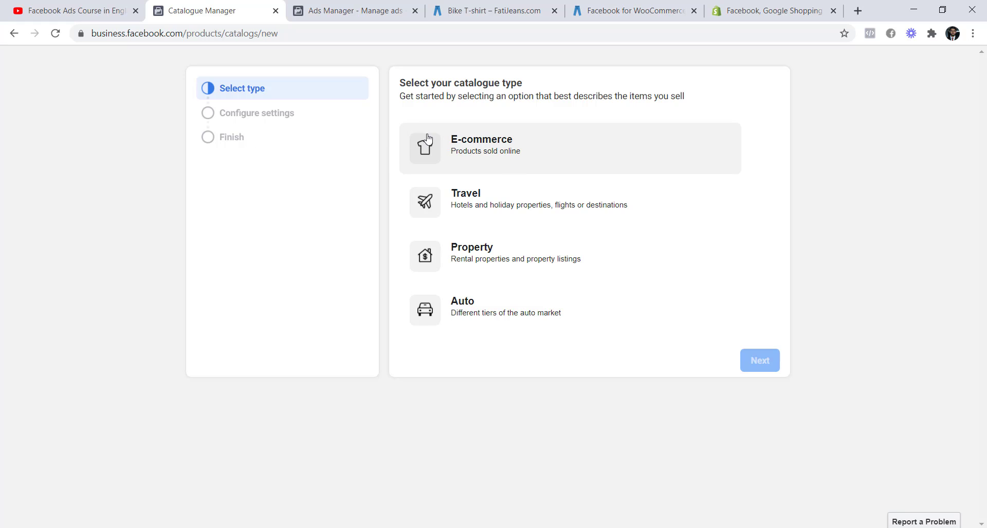
left_click(10, 35)
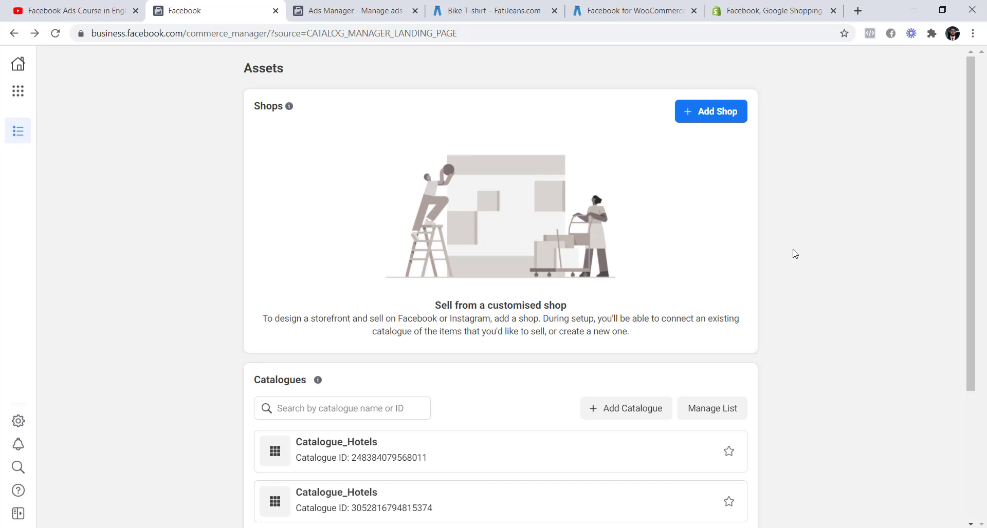
Step: Open the फटीJeans.com - WooCommerce catalogue from the full catalogue list and check its item and variant counts
scroll(781, 246, "down", 4)
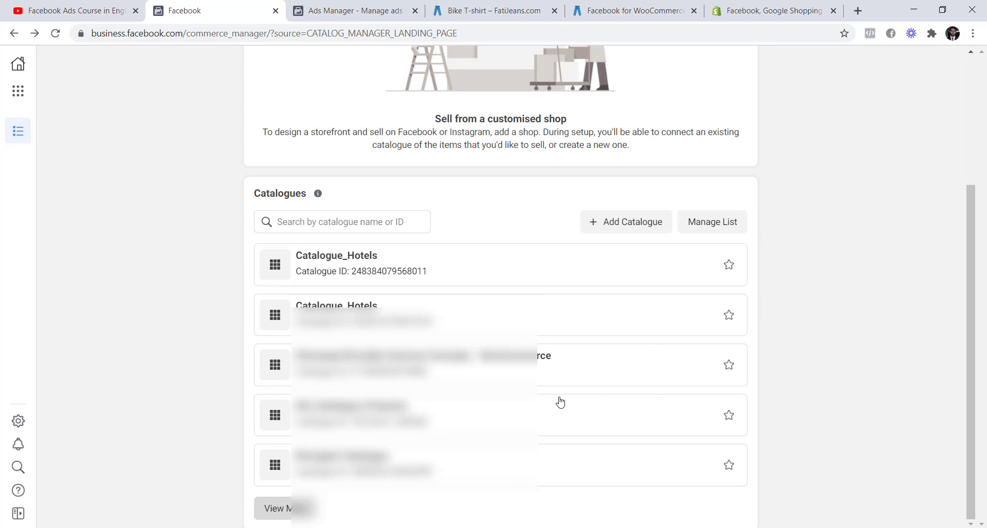
scroll(623, 319, "down", 5)
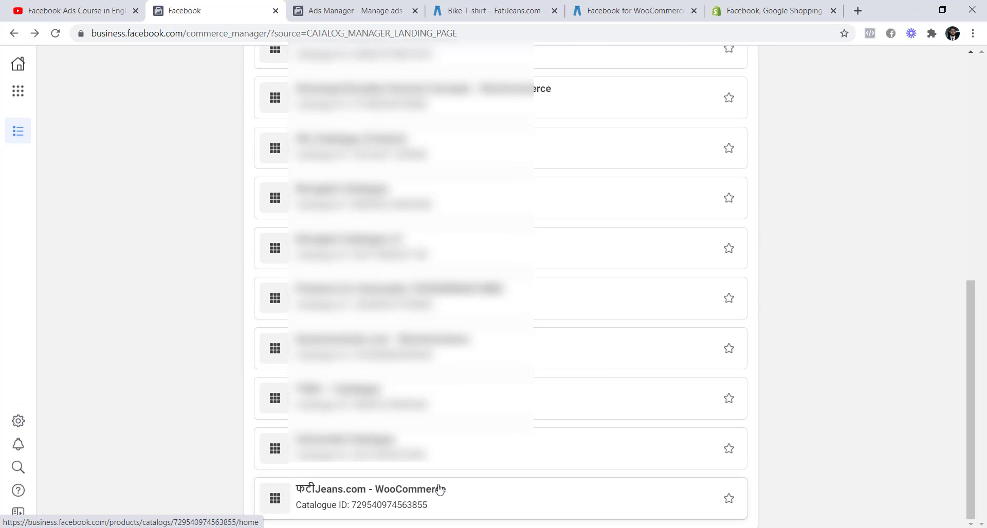
left_click(439, 490)
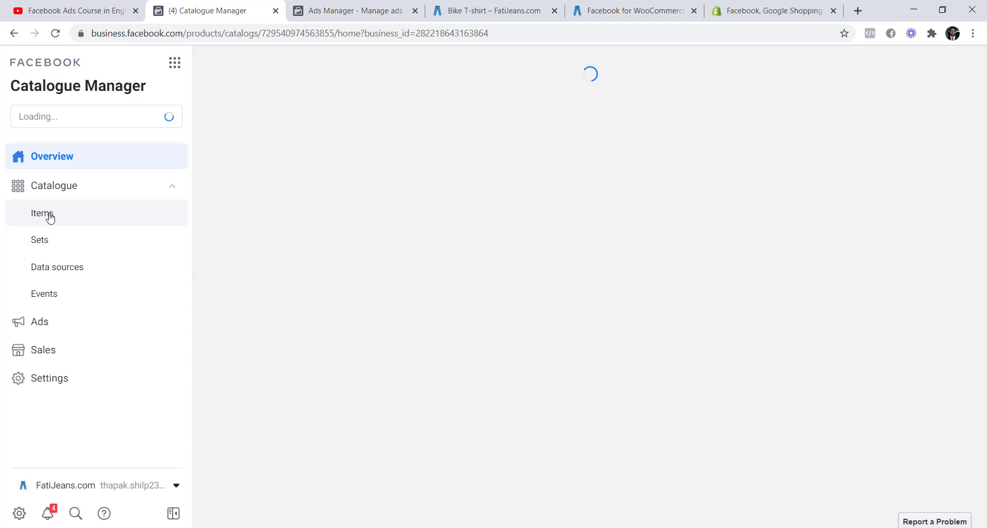
left_click(50, 218)
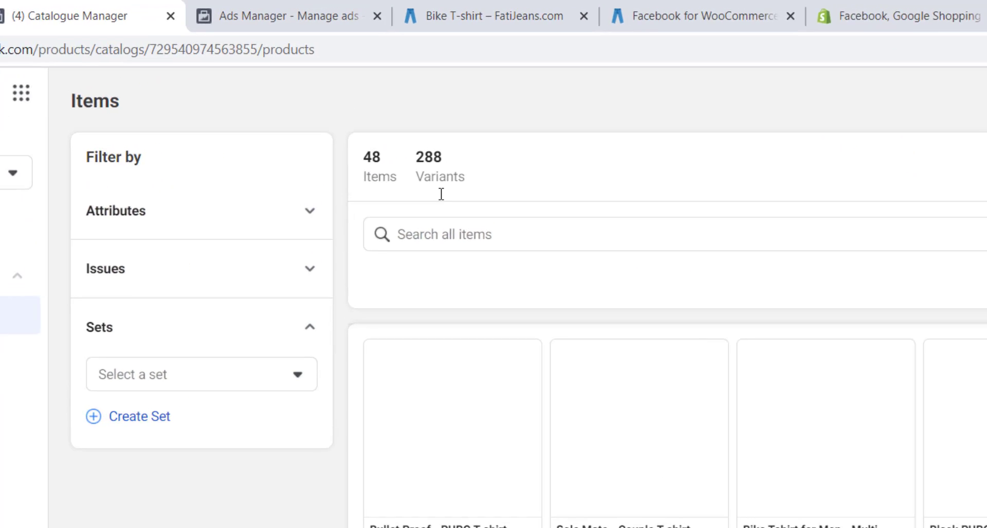
mouse_move(421, 107)
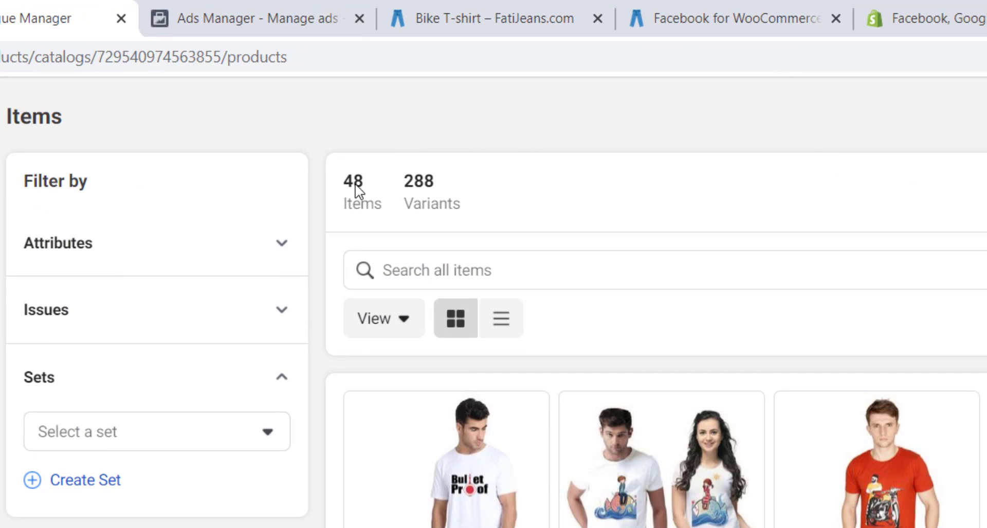
left_click_drag(344, 179, 469, 183)
left_click(341, 148)
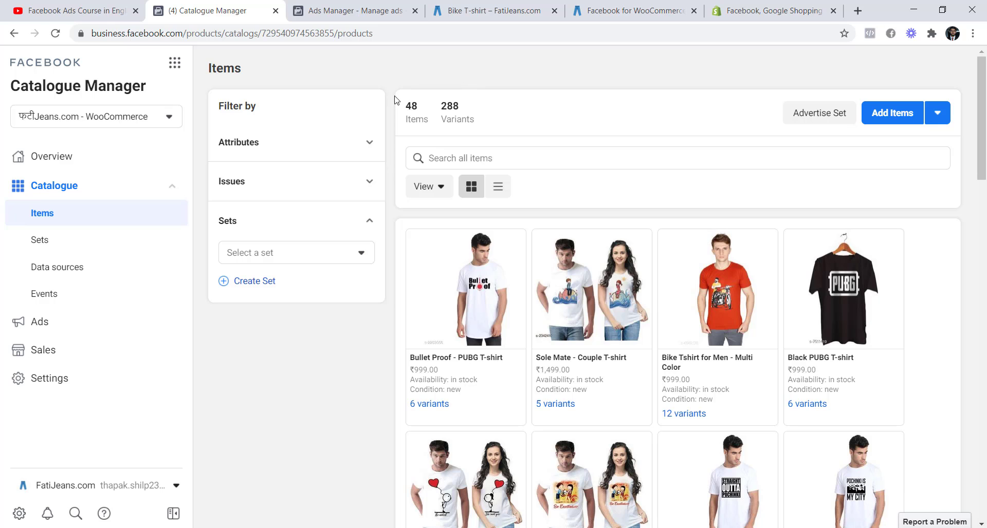
Step: Examine the catalogue's data sources, including the WooCommerce Products feed and its update schedule
left_click(52, 268)
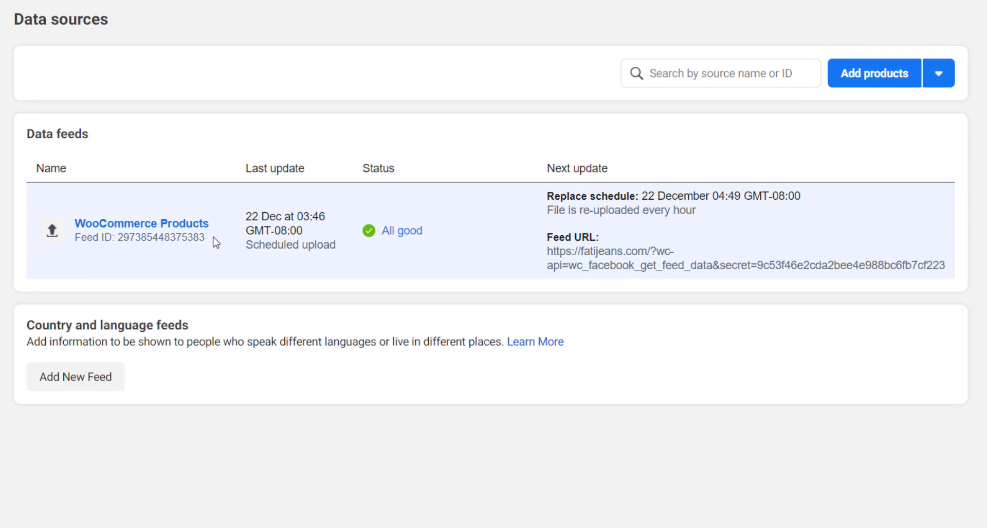
left_click_drag(216, 243, 73, 239)
left_click(151, 238)
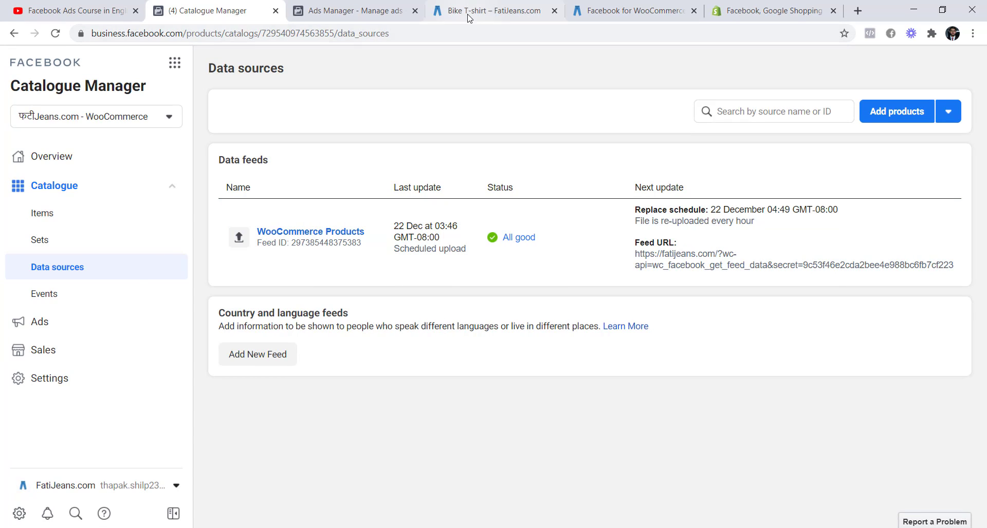
Step: Look at the store's Bike T-shirt category page and check the pixel in the Facebook for WooCommerce connection settings
left_click(432, 19)
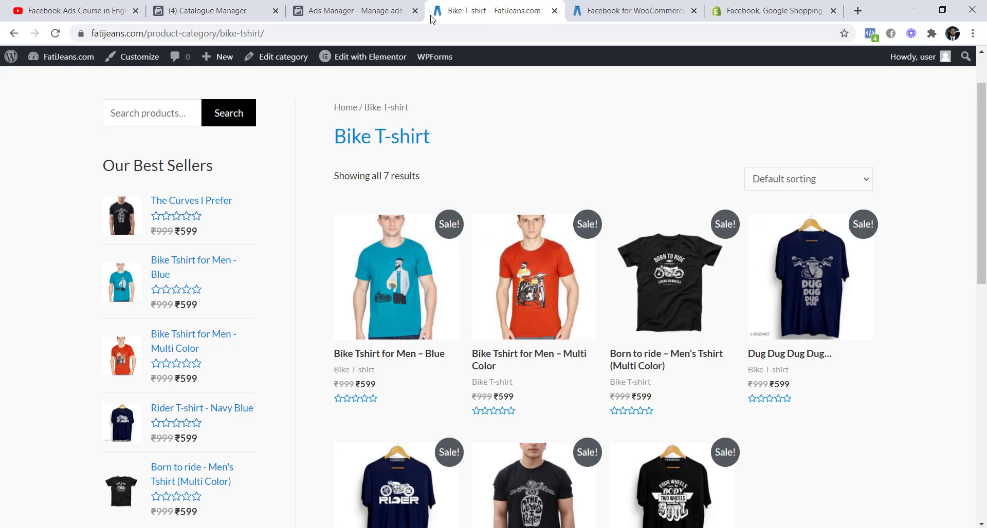
left_click(607, 4)
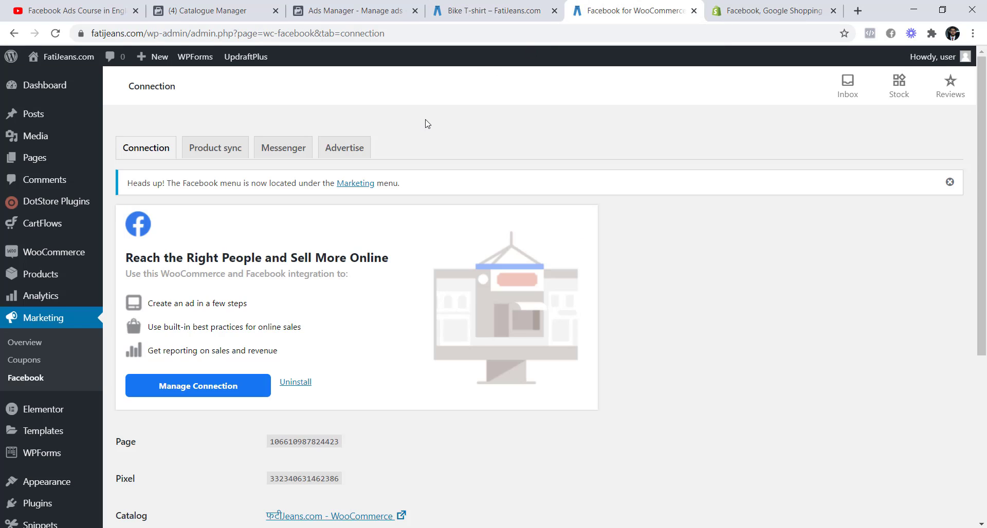
scroll(432, 149, "down", 1)
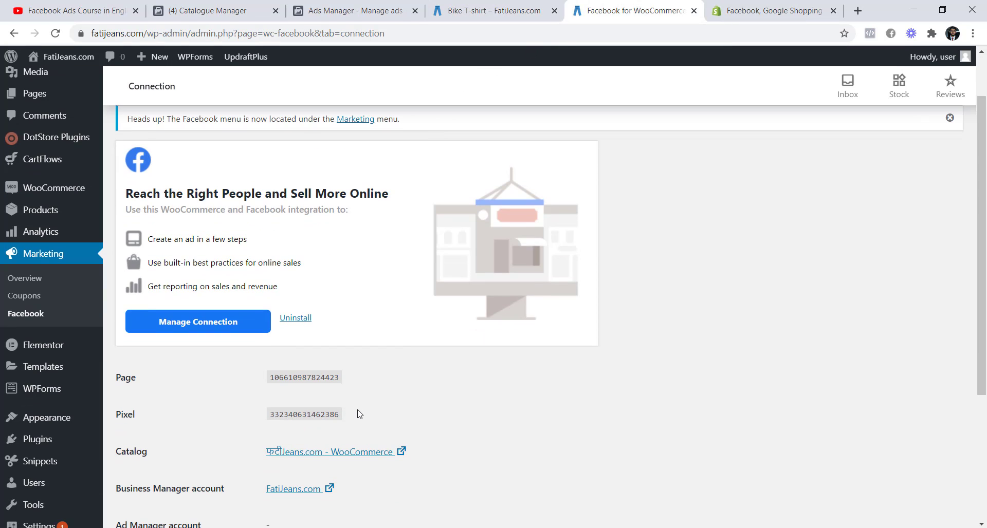
left_click_drag(359, 416, 270, 424)
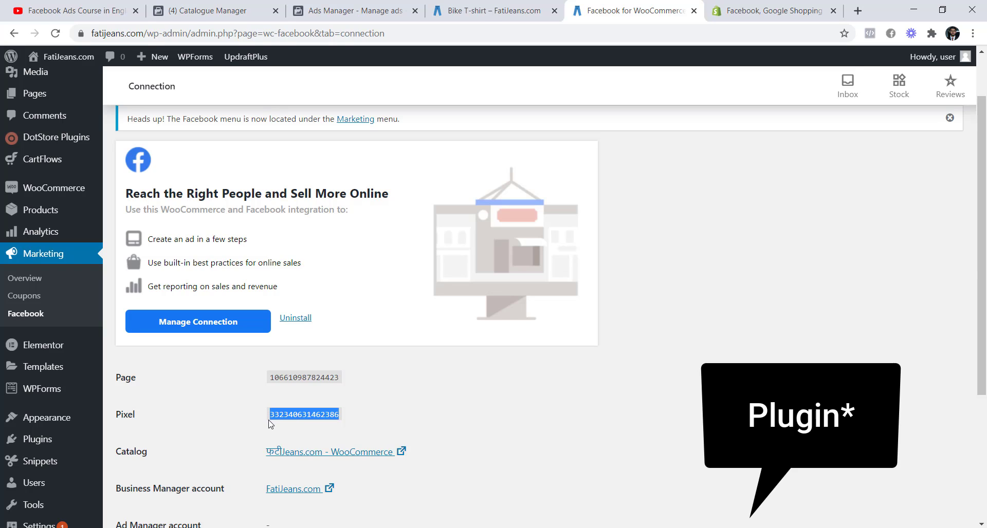
Step: Examine the pixel, catalogue and Business Manager account linked in the Facebook for WooCommerce connection settings
left_click(221, 420)
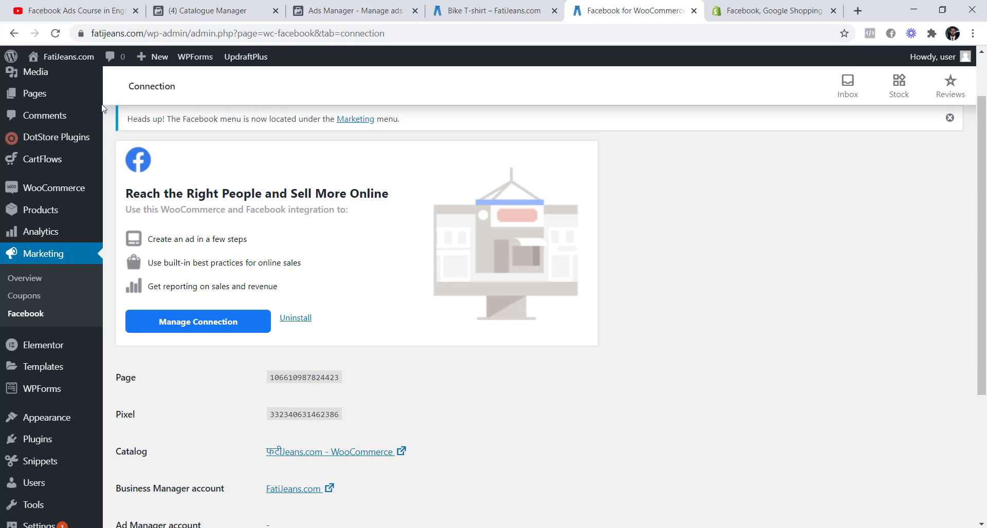
left_click_drag(346, 416, 265, 423)
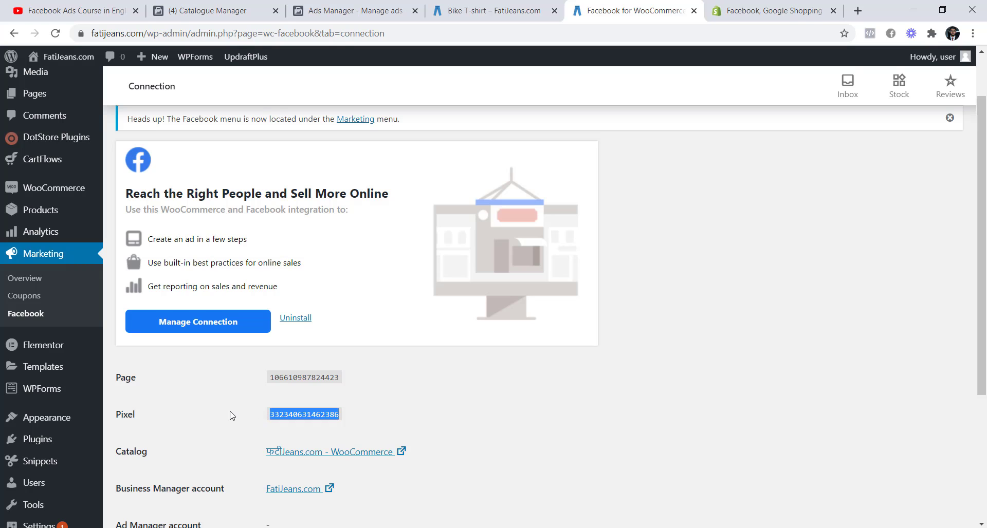
left_click(230, 412)
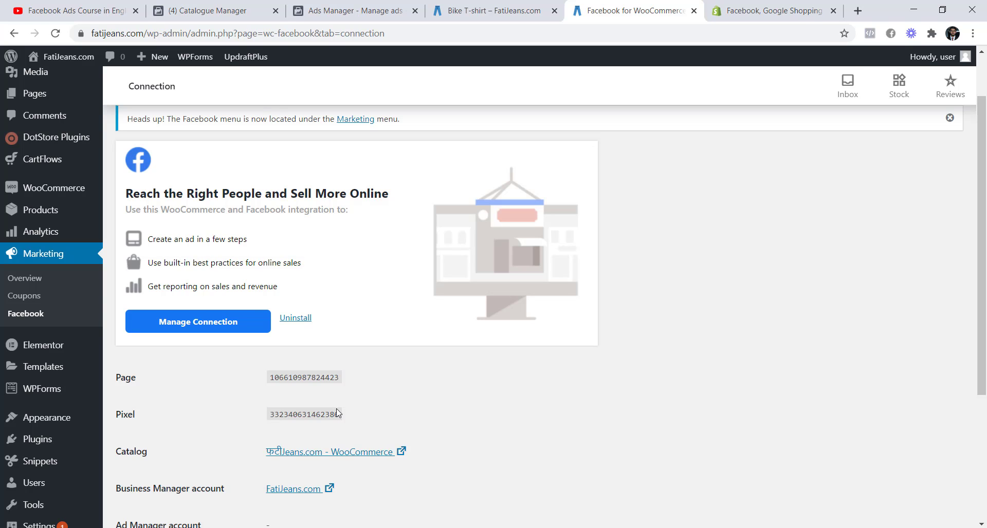
left_click_drag(337, 414, 267, 415)
scroll(227, 407, "down", 1)
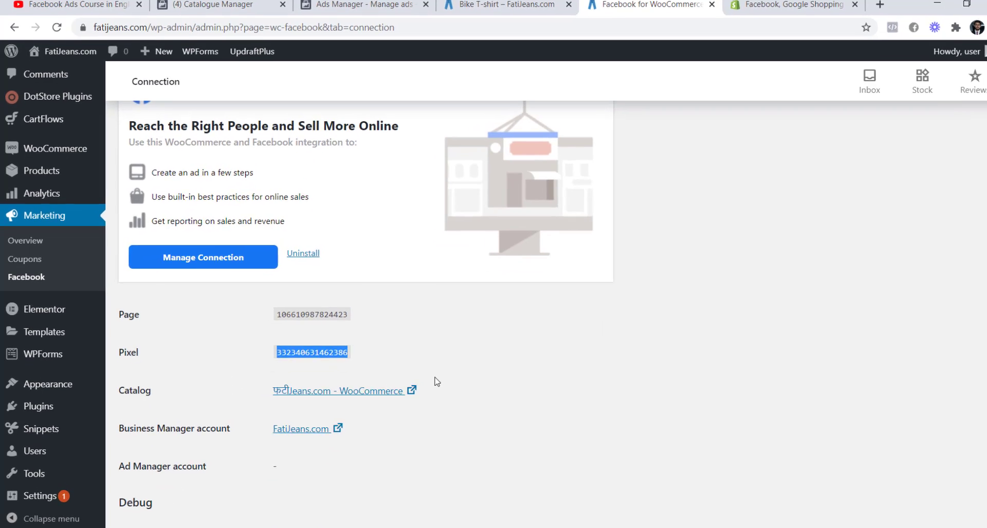
left_click(364, 409)
left_click_drag(419, 400, 265, 405)
left_click(181, 389)
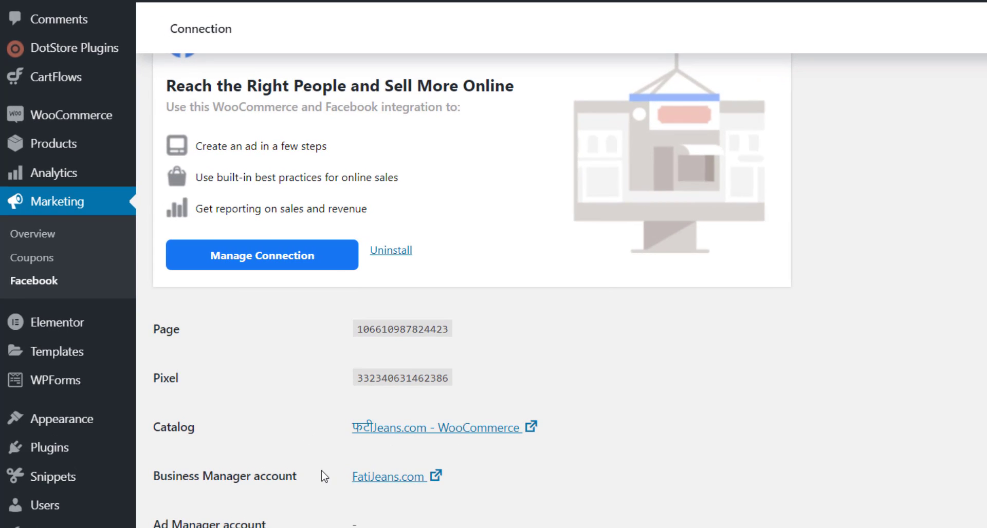
left_click_drag(352, 477, 432, 480)
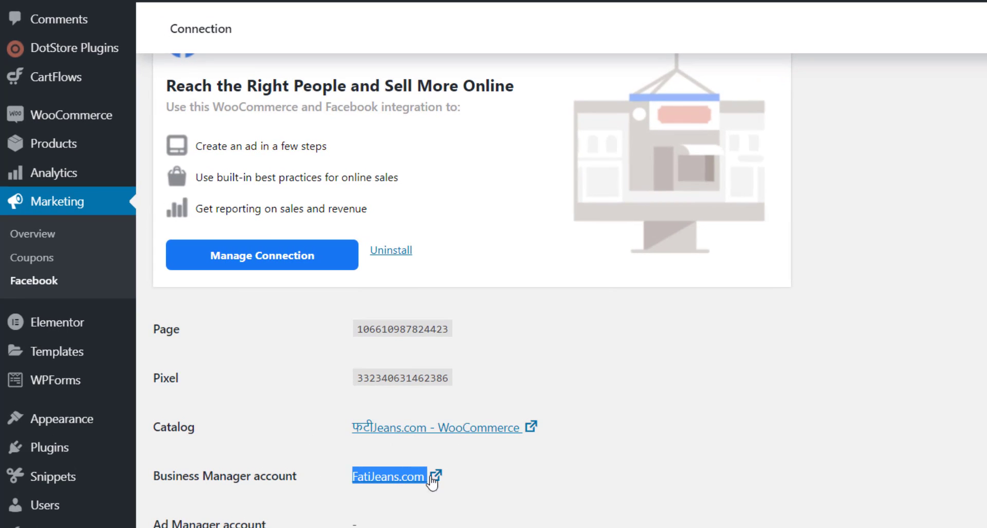
left_click(270, 416)
Step: Look at the plugin's product sync settings, the store's Bike T-shirt page and the catalogue's data sources
scroll(270, 413, "up", 3)
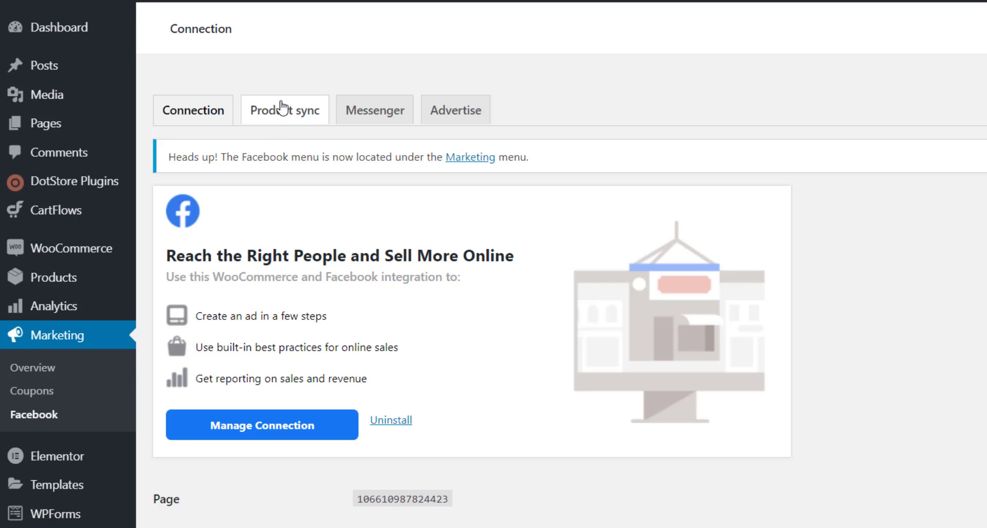
left_click(281, 109)
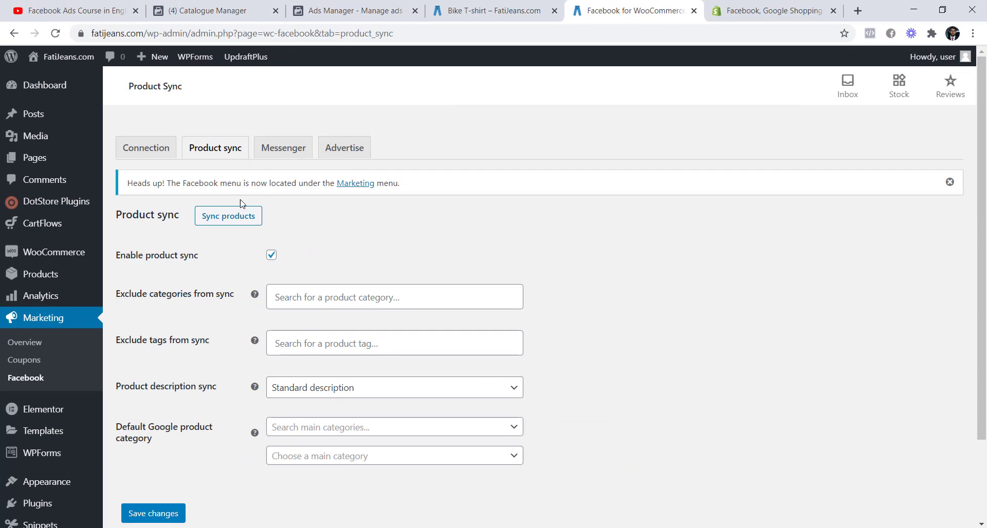
left_click(480, 6)
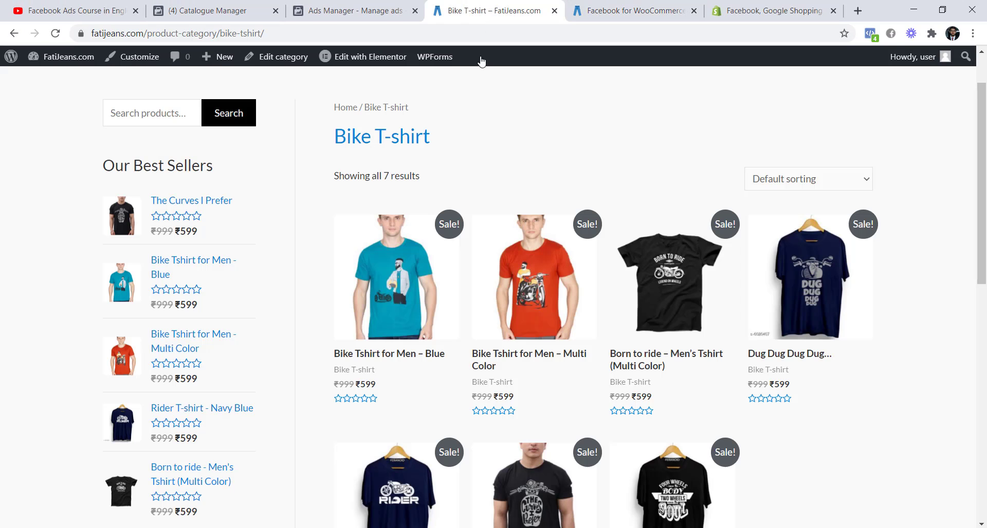
left_click(343, 4)
left_click(216, 10)
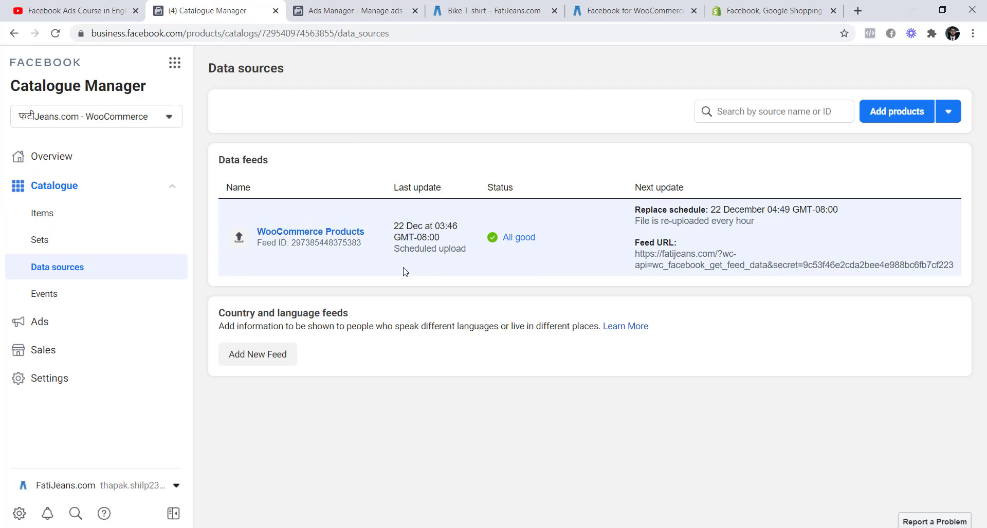
left_click(499, 6)
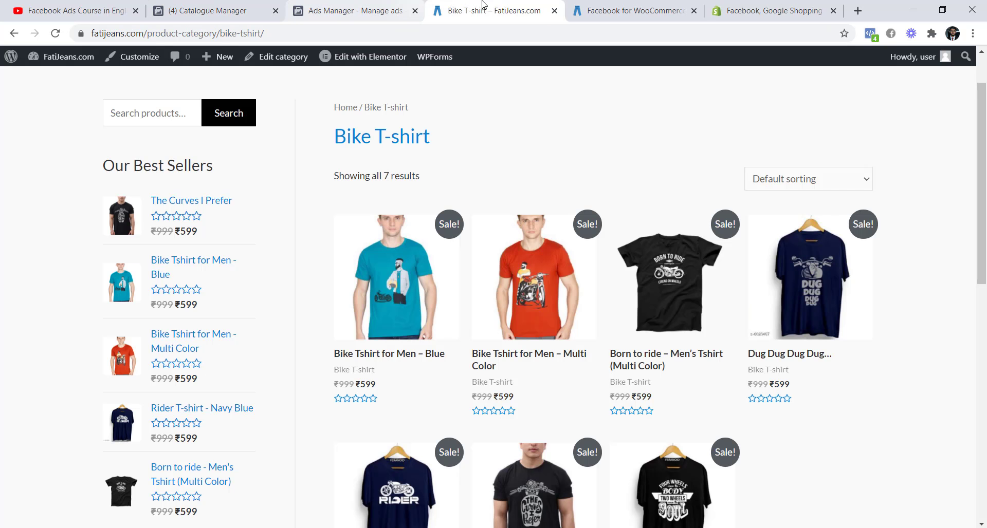
left_click(625, 4)
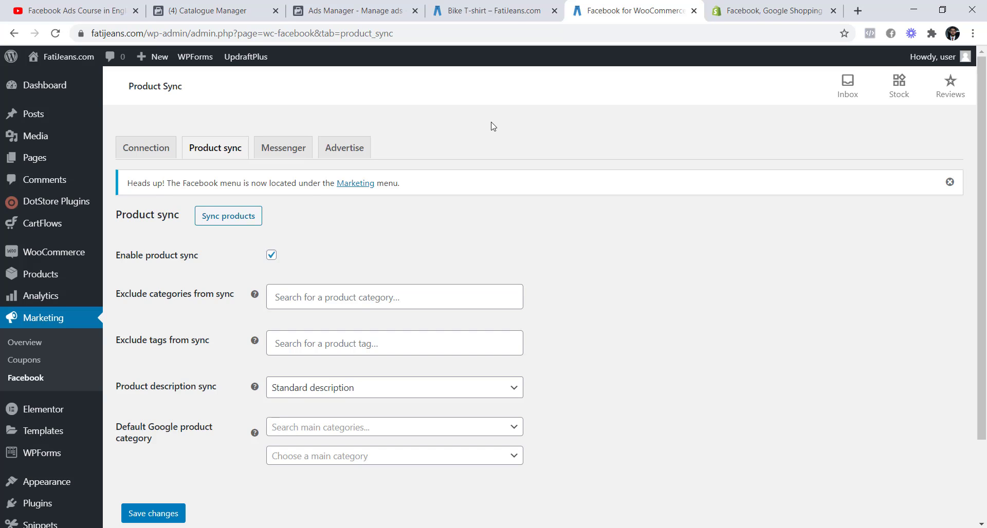
Step: Examine the name, product feed description and pricing of Socialhead's Facebook, Google Shopping Feed app in the Shopify App Store
left_click(756, 14)
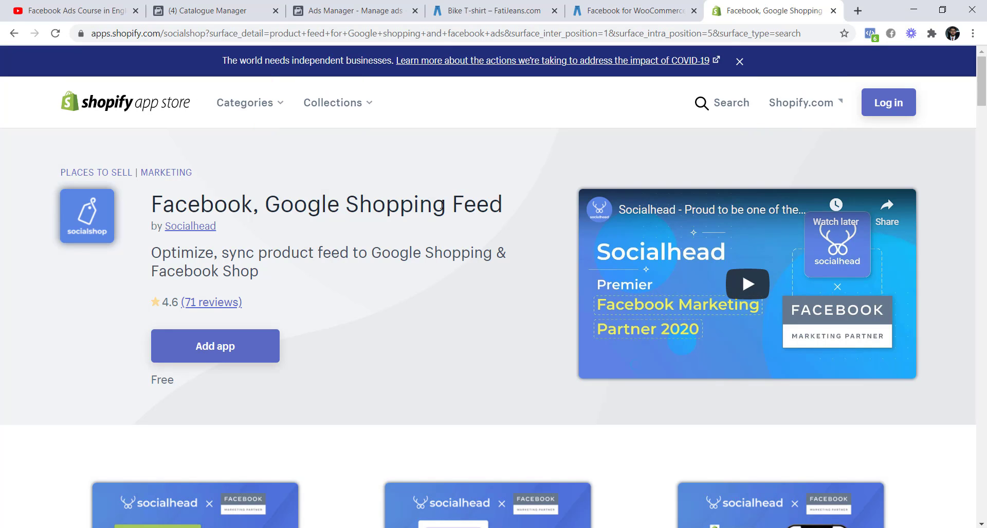
left_click_drag(510, 211, 152, 207)
left_click(511, 207)
left_click_drag(505, 205, 152, 206)
left_click_drag(175, 380, 149, 390)
left_click(149, 390)
left_click_drag(261, 253, 349, 256)
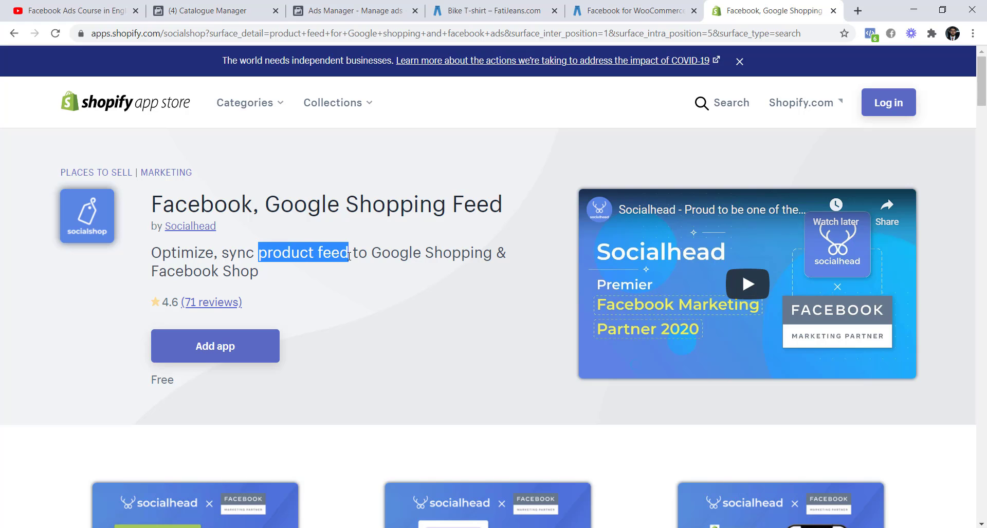
Step: Return to the catalogue's data feeds in Catalogue Manager and start adding a product with the Add manually method
left_click(240, 7)
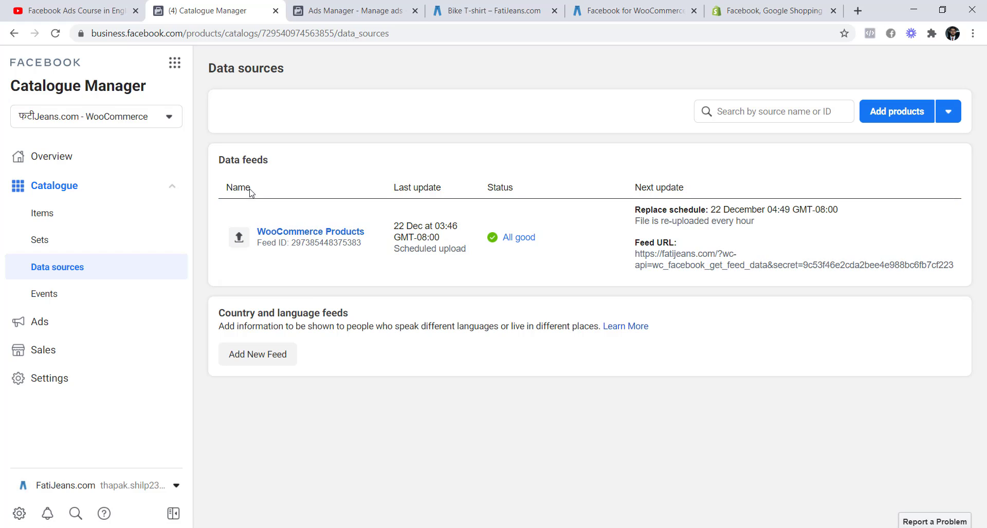
left_click_drag(277, 163, 222, 164)
left_click(222, 164)
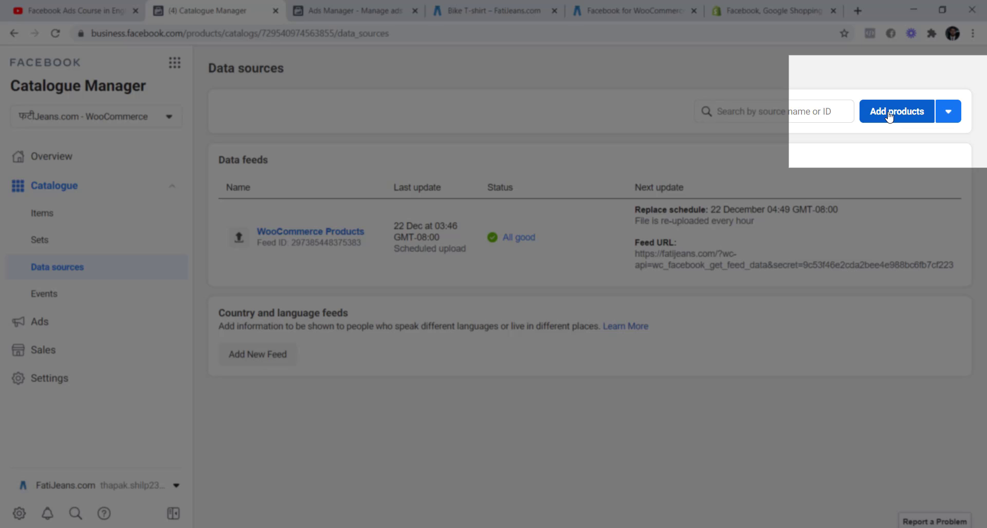
left_click(889, 118)
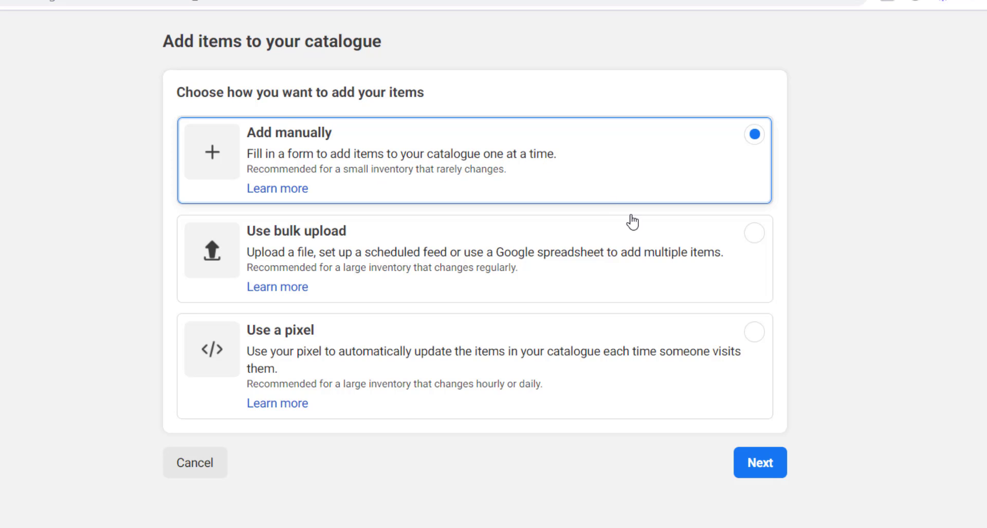
left_click(764, 469)
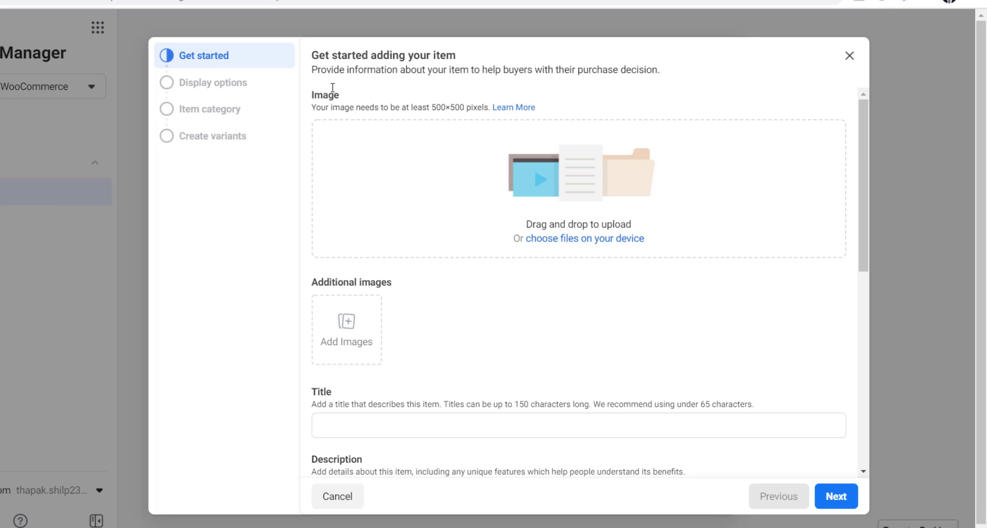
Step: Examine the manual item form from the images down to the Content ID, and quit adding the item
scroll(362, 251, "down", 1)
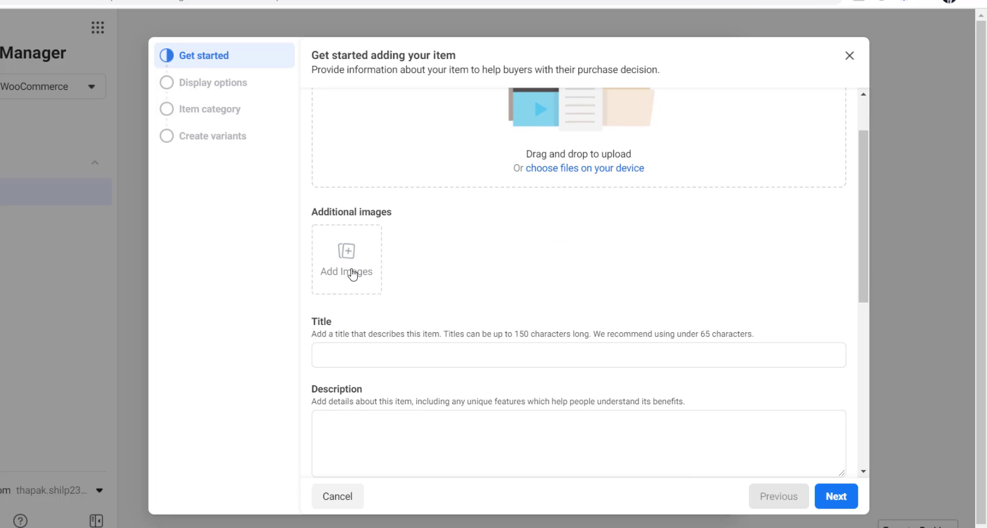
scroll(496, 241, "down", 1)
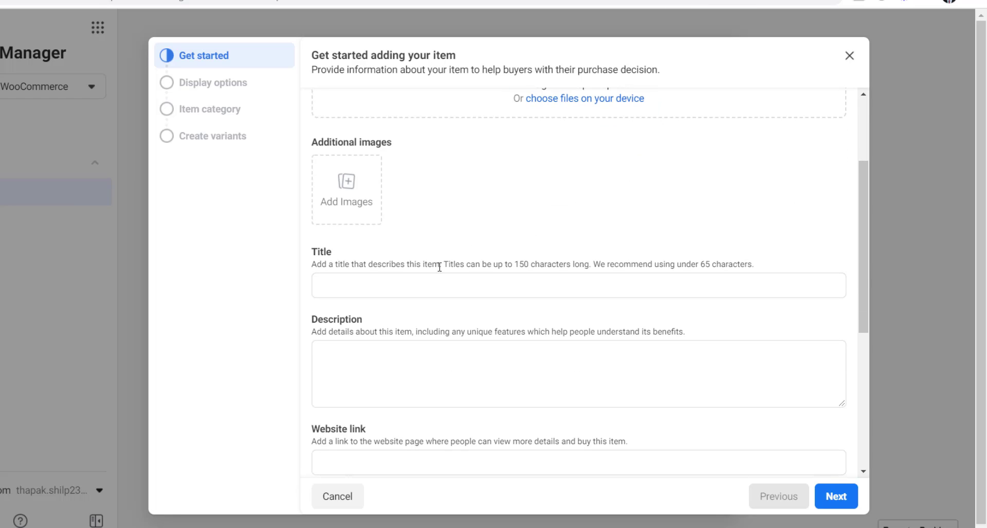
left_click(332, 284)
left_click(363, 354)
scroll(459, 317, "down", 2)
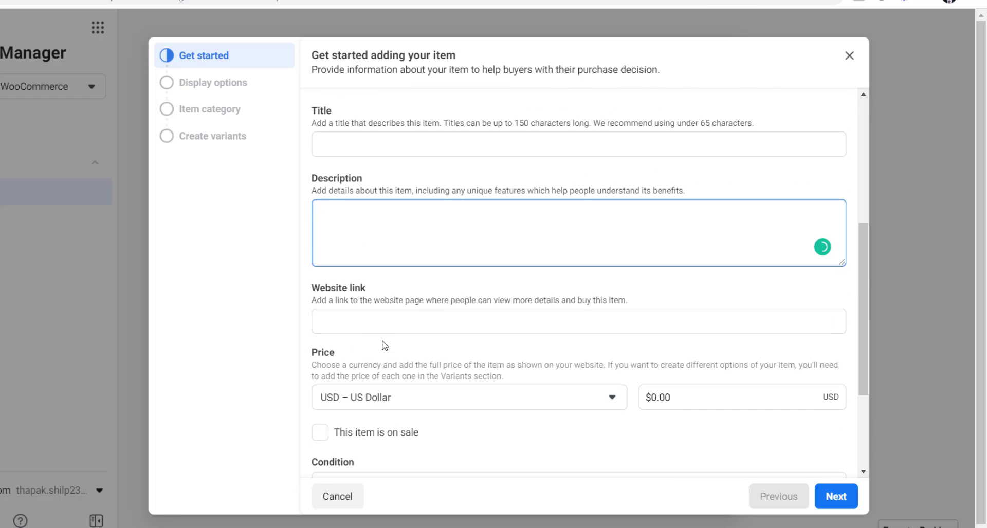
left_click(431, 325)
scroll(462, 174, "down", 1)
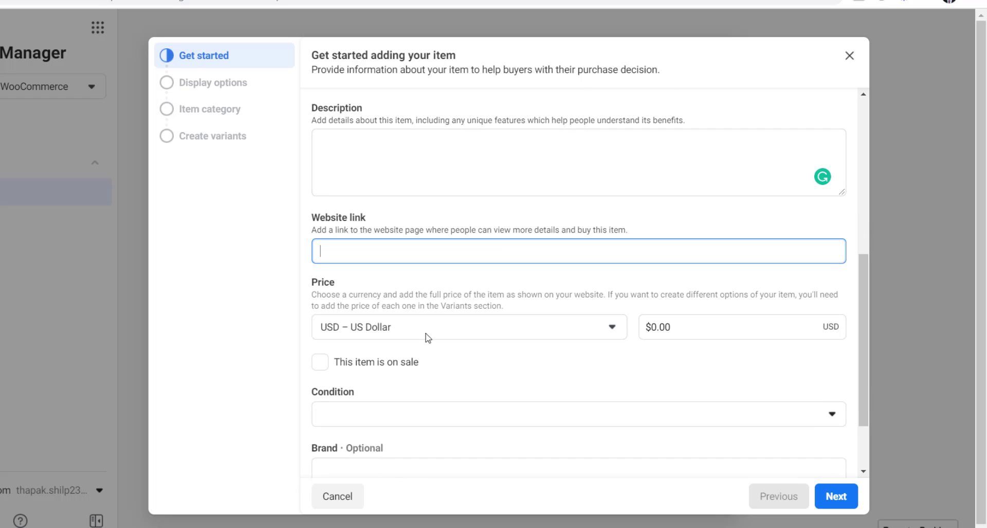
scroll(462, 334, "down", 2)
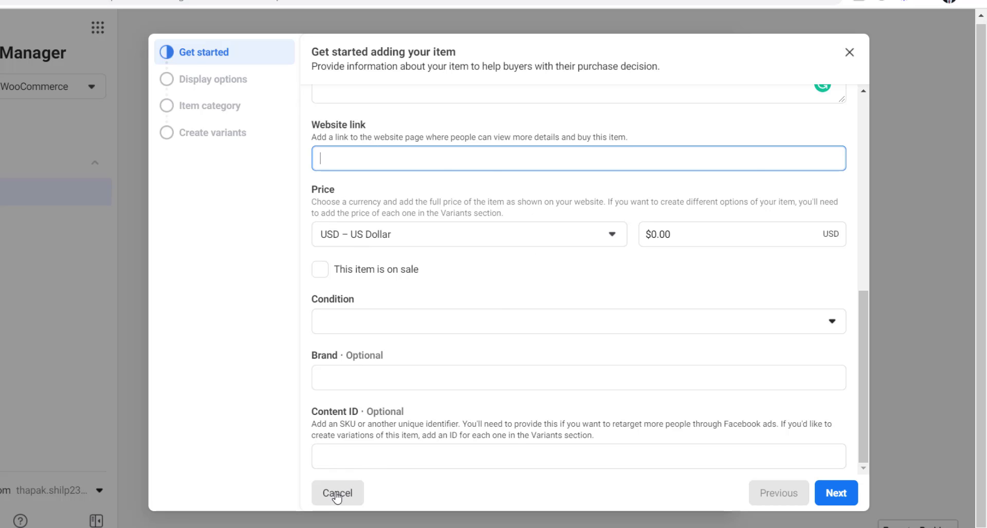
left_click(849, 51)
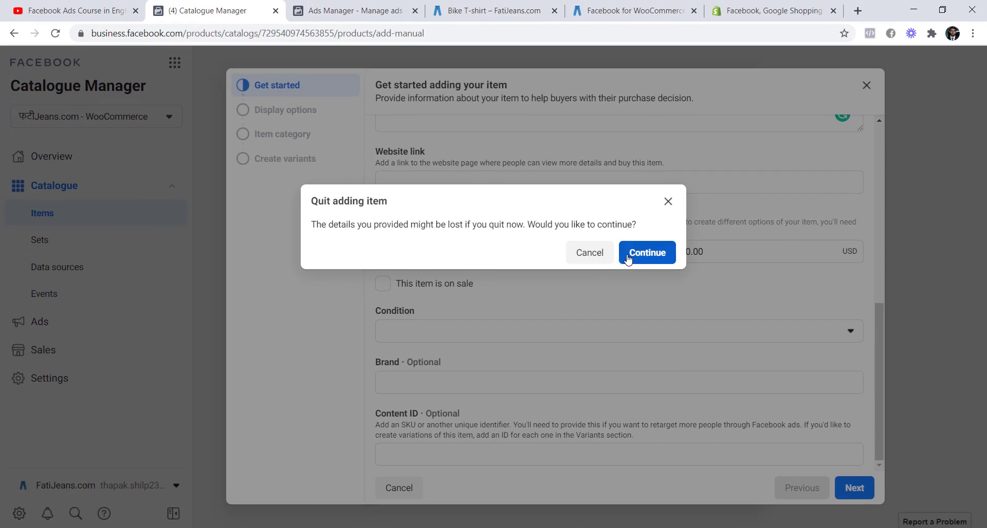
left_click(627, 258)
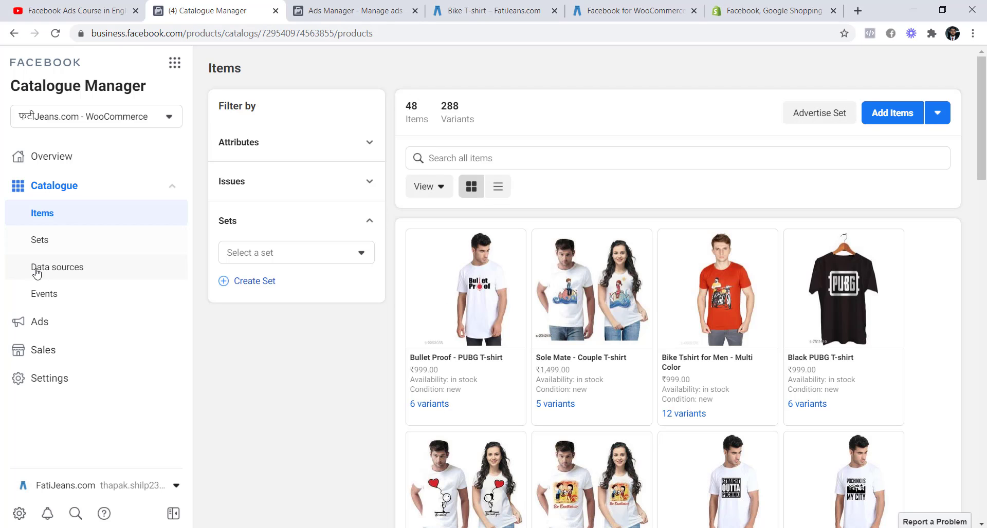
Step: Start adding products from the catalogue's data sources again, using the bulk upload method
left_click(36, 269)
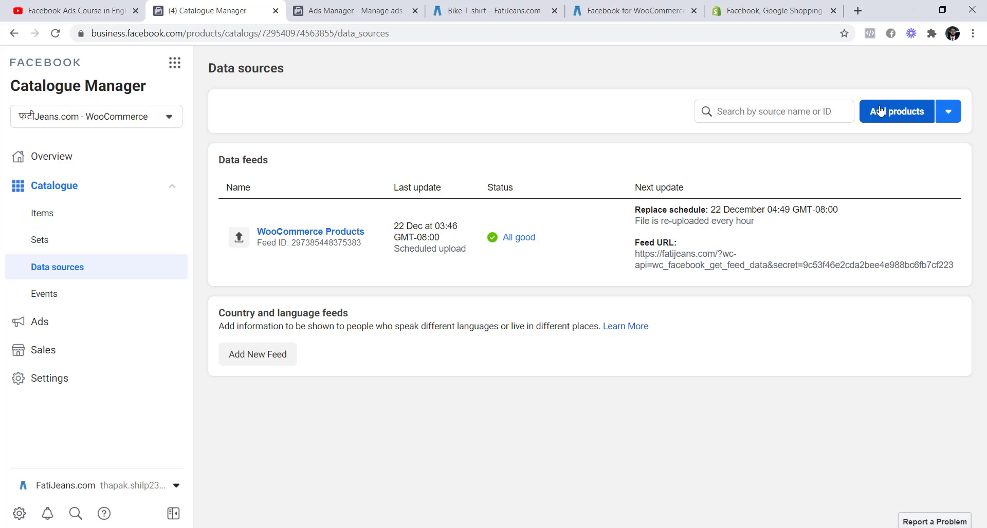
left_click(878, 114)
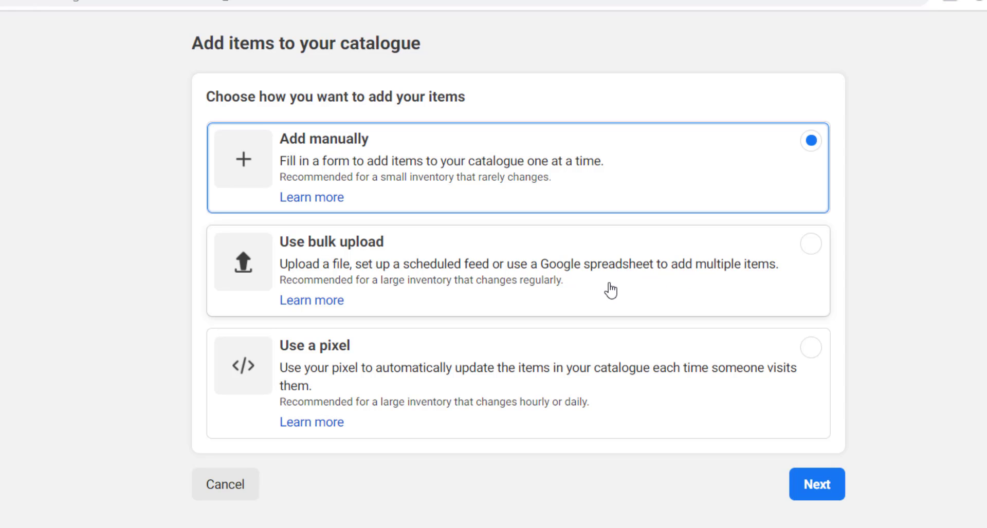
left_click(526, 265)
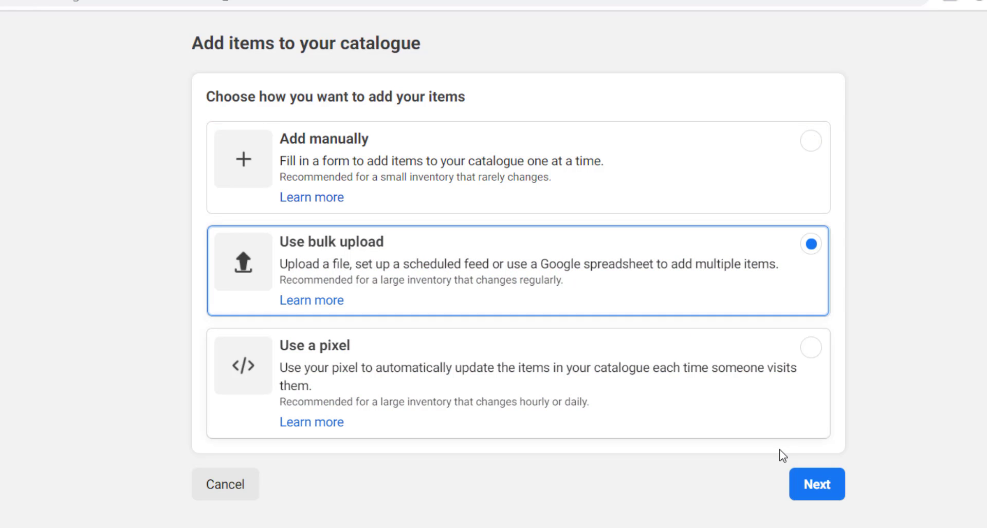
left_click(813, 487)
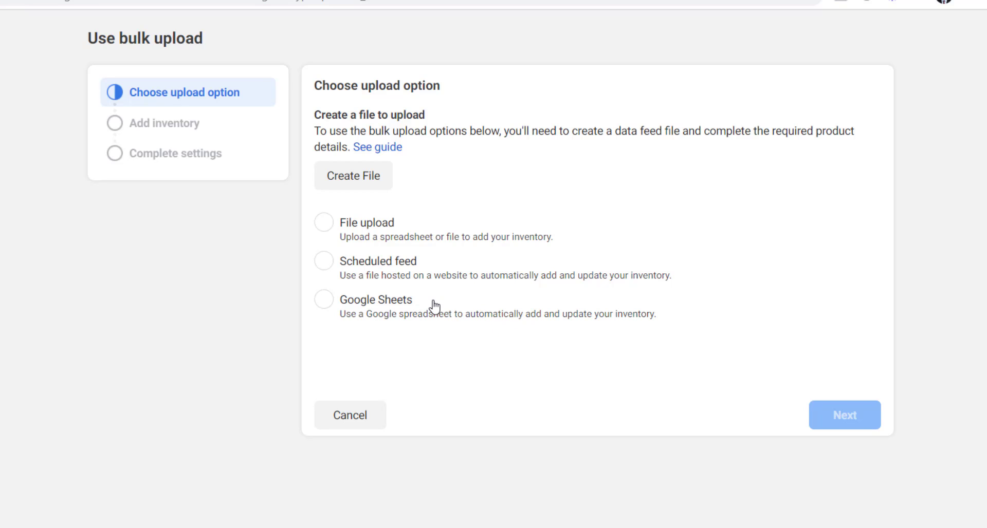
Step: Choose File upload as the upload option, and create and download a data feed file for Dynamic Ads
left_click(346, 231)
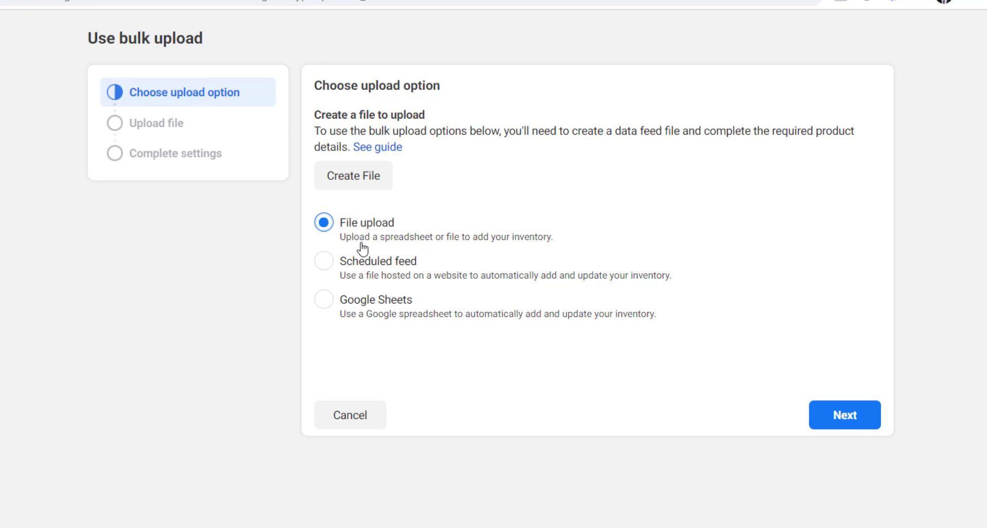
left_click(353, 181)
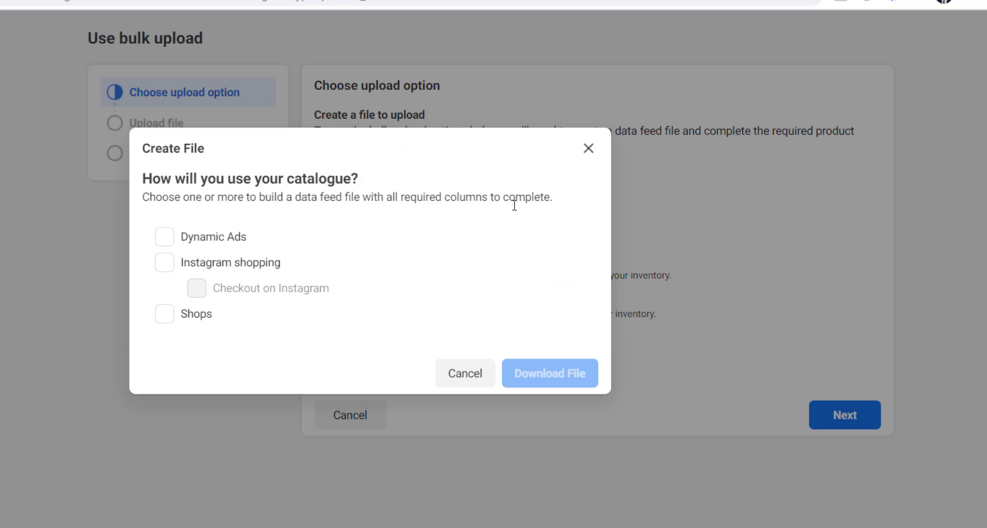
left_click(162, 240)
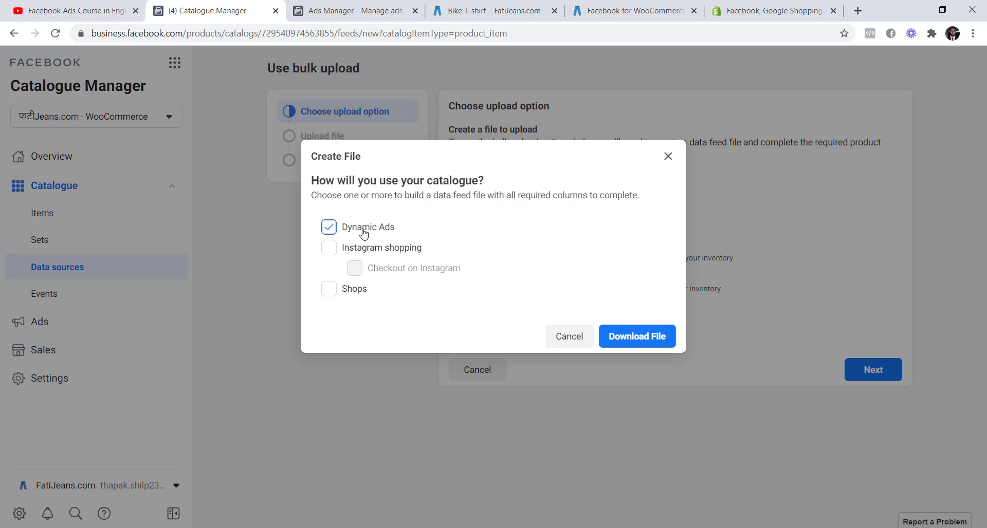
left_click(637, 337)
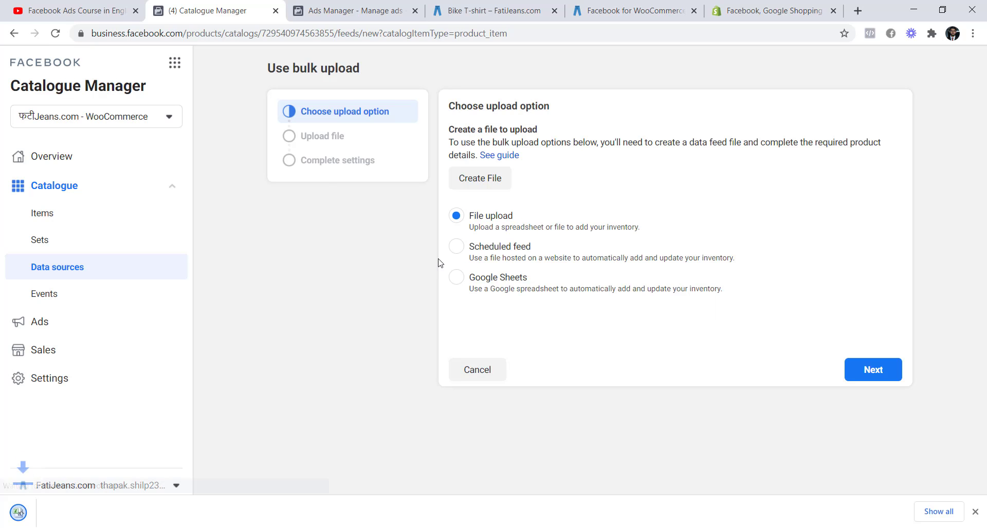
Step: Open the downloaded catalog_products file in Excel and examine which columns are marked Required and which Optional in row 1
left_click(52, 512)
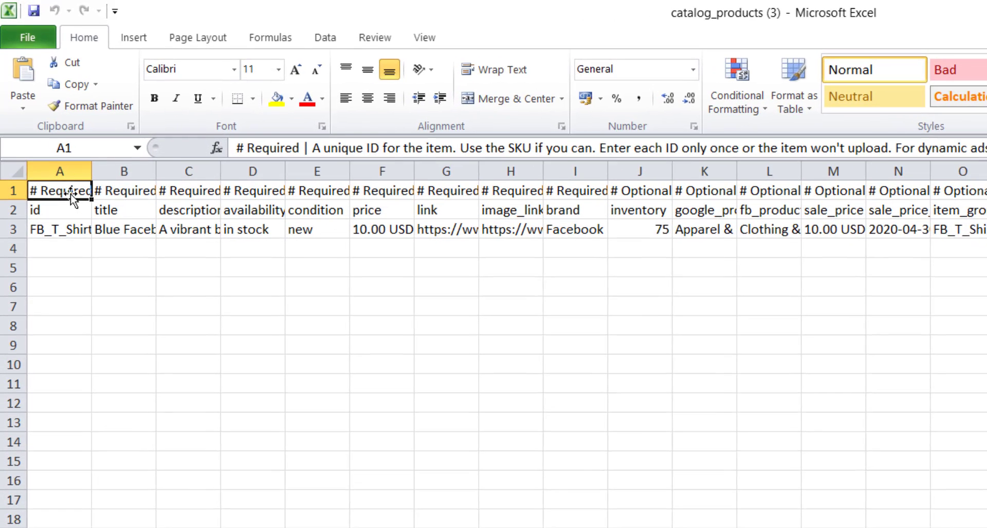
left_click(85, 127)
left_click(64, 192)
left_click(114, 195)
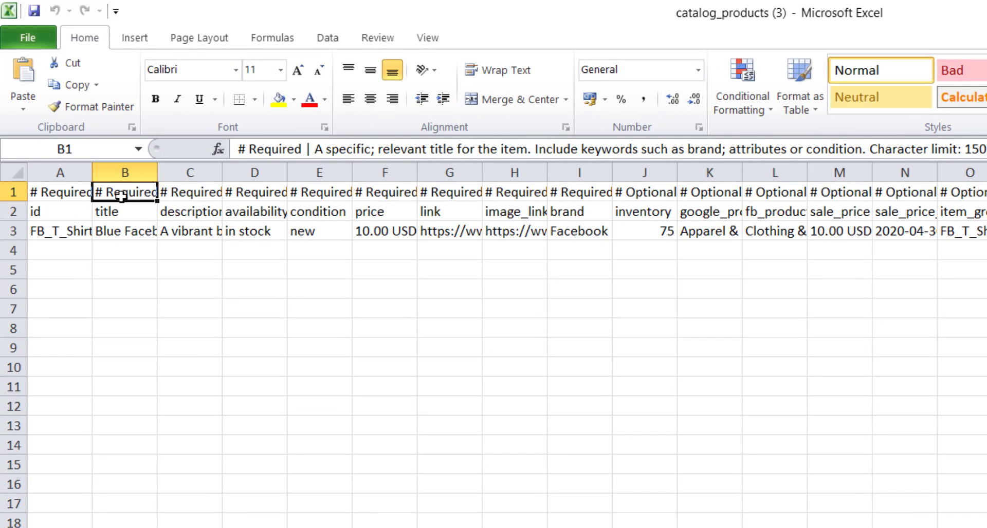
left_click(178, 195)
left_click(643, 194)
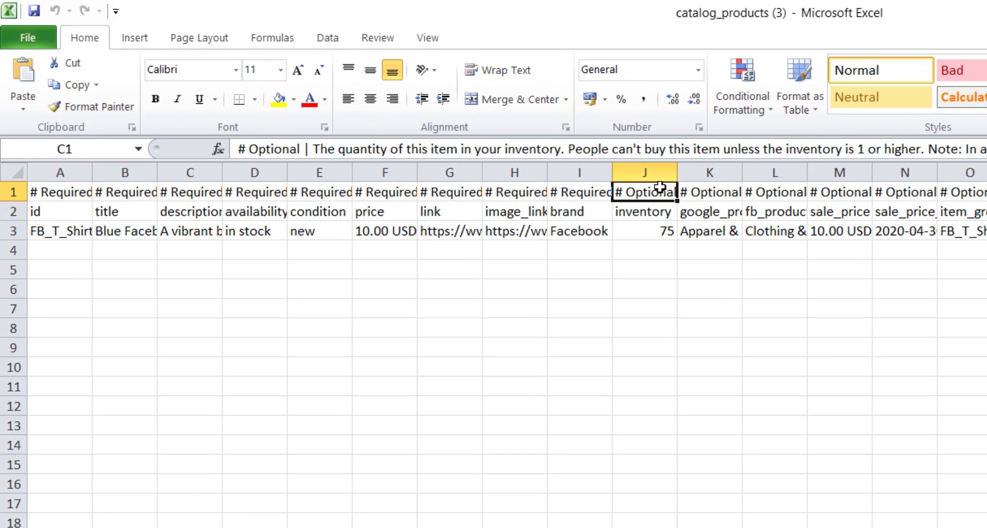
left_click(717, 193)
left_click_drag(60, 194, 584, 252)
left_click(633, 187)
left_click(722, 347)
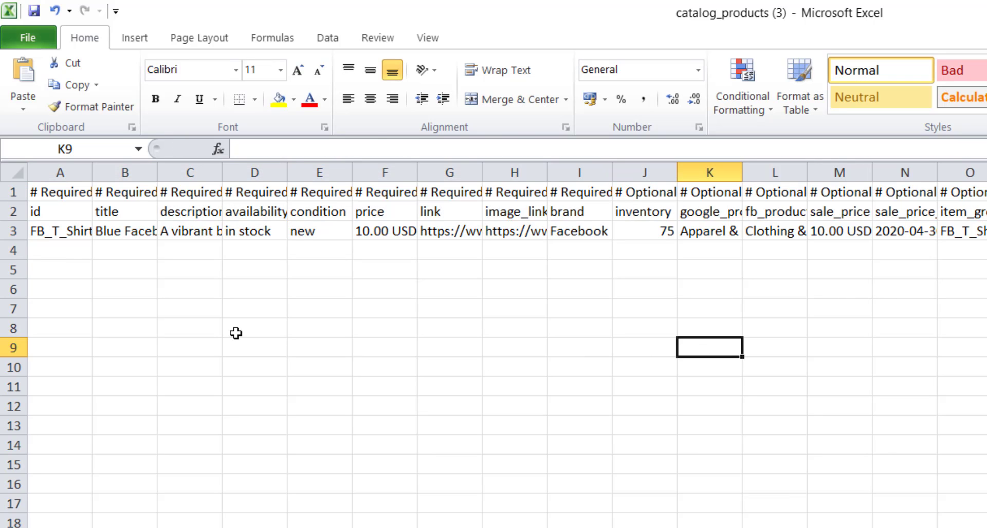
Step: Examine the field names in row 2 and the sample product's entries in row 3, starting with id and title
left_click(50, 211)
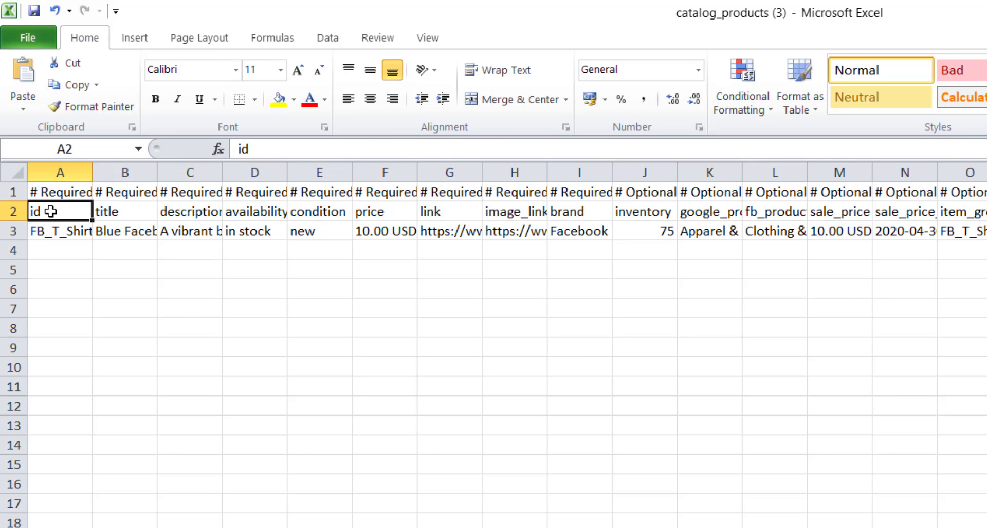
left_click(111, 211)
left_click(197, 212)
left_click(280, 211)
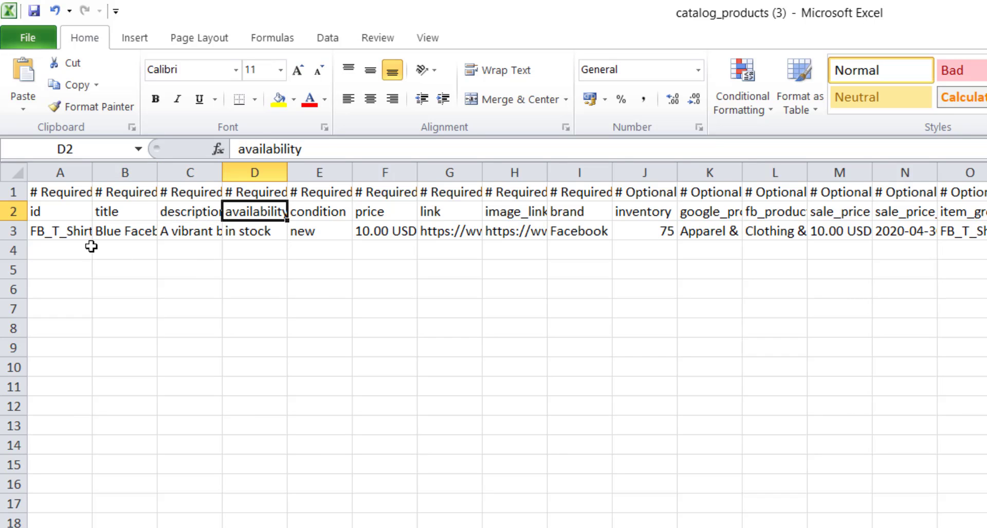
left_click_drag(73, 231, 73, 431)
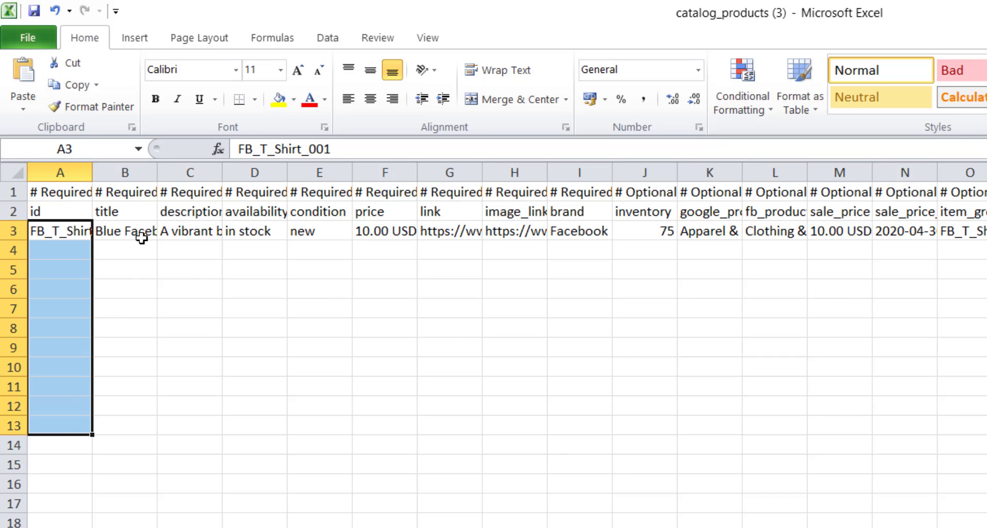
left_click_drag(140, 232, 141, 395)
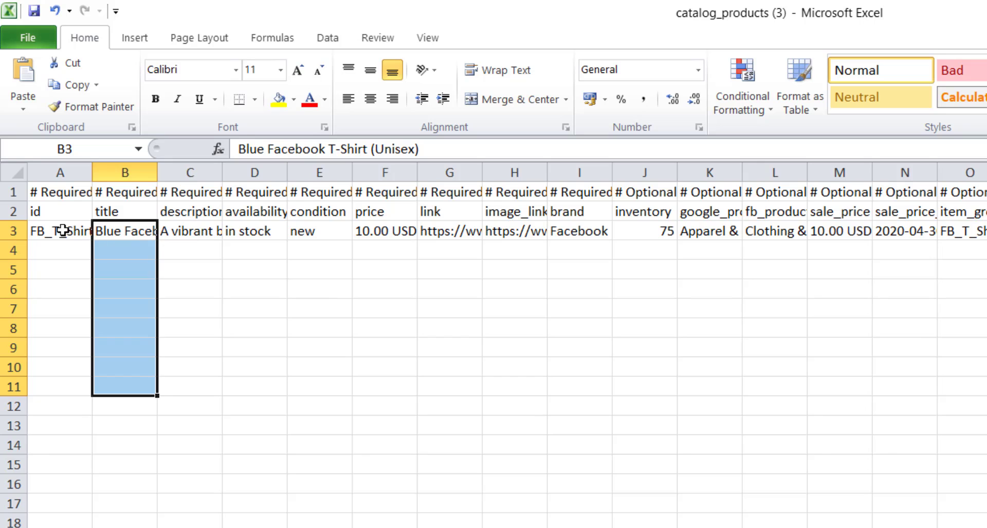
left_click_drag(62, 231, 709, 527)
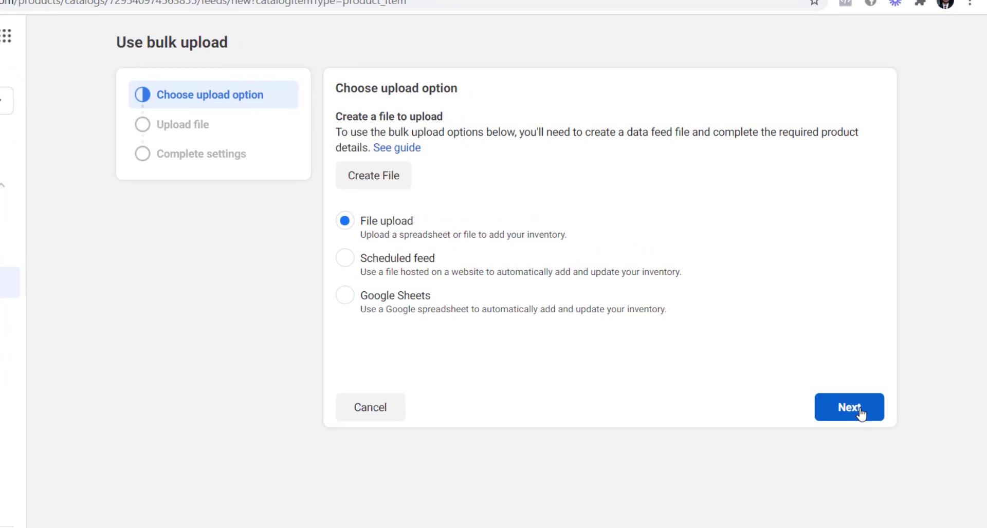
Step: Examine the Upload file stage of the catalogue's file upload, and restart the bulk upload from the add-items choices
left_click(861, 414)
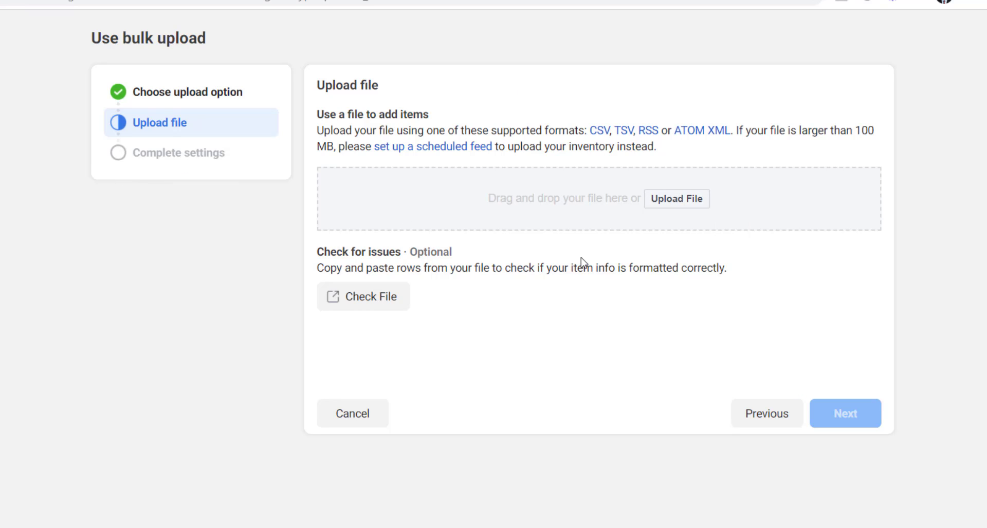
left_click(349, 413)
left_click(345, 245)
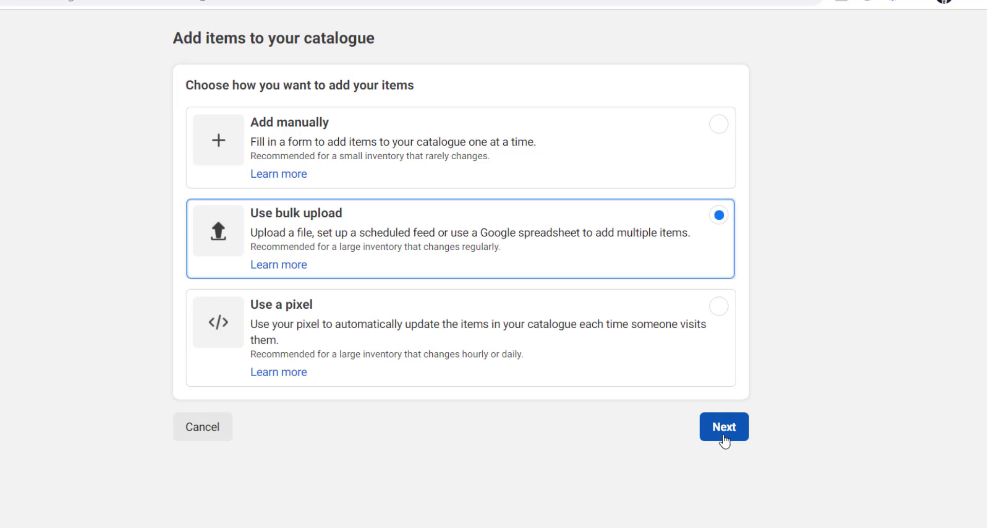
left_click(723, 437)
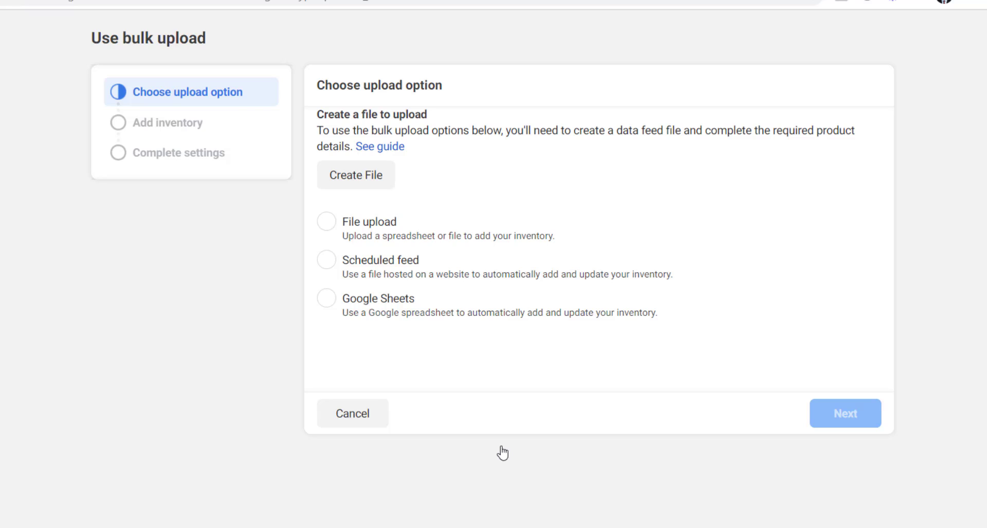
Step: Choose Scheduled feed, examine its feed URL and login settings, and return to the upload options
left_click(327, 261)
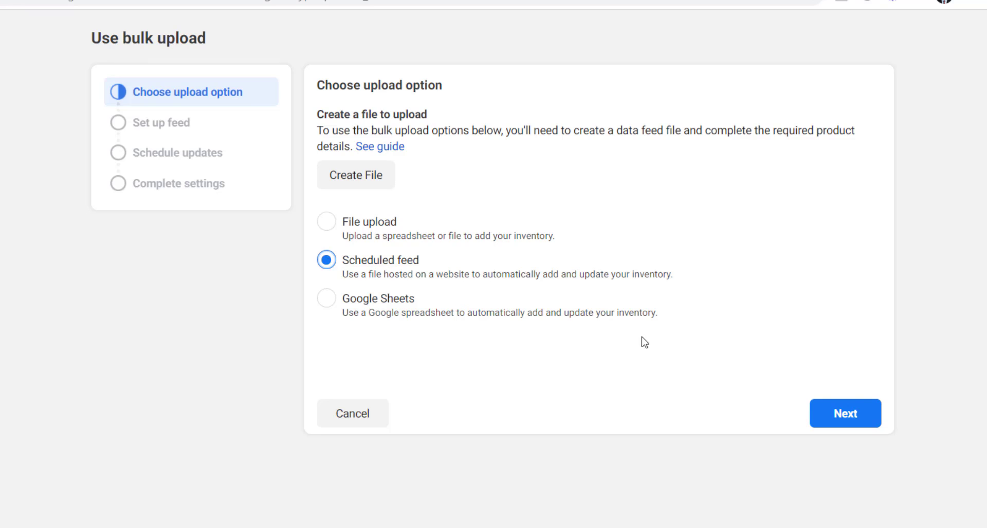
left_click(852, 415)
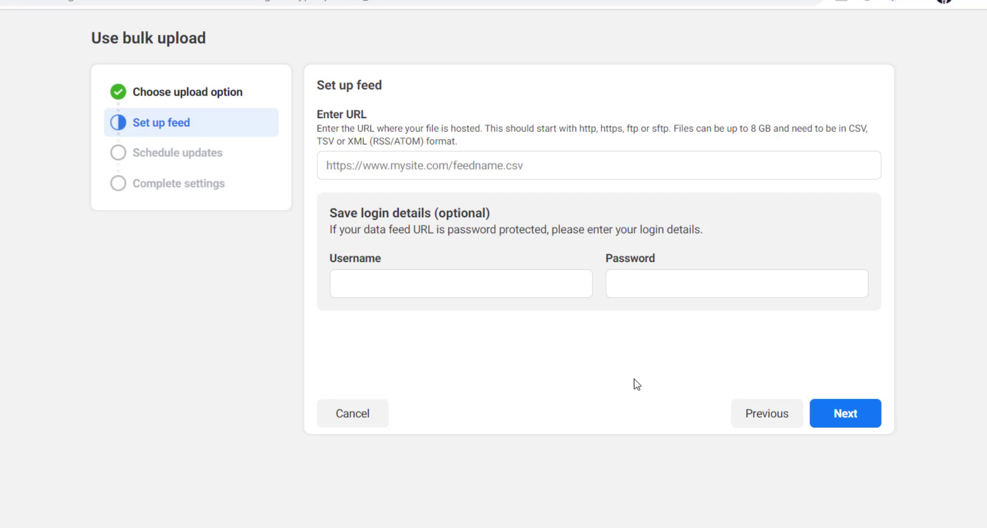
left_click(534, 175)
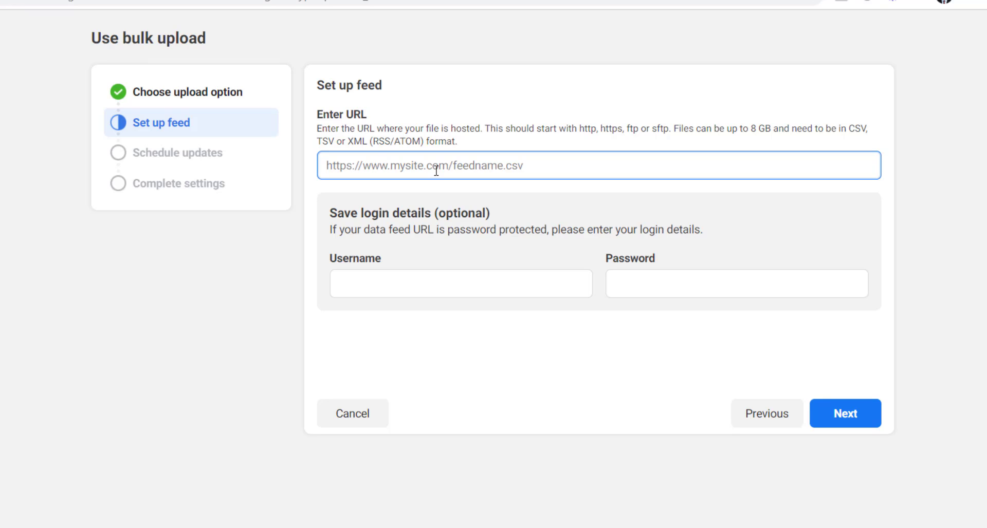
left_click(747, 414)
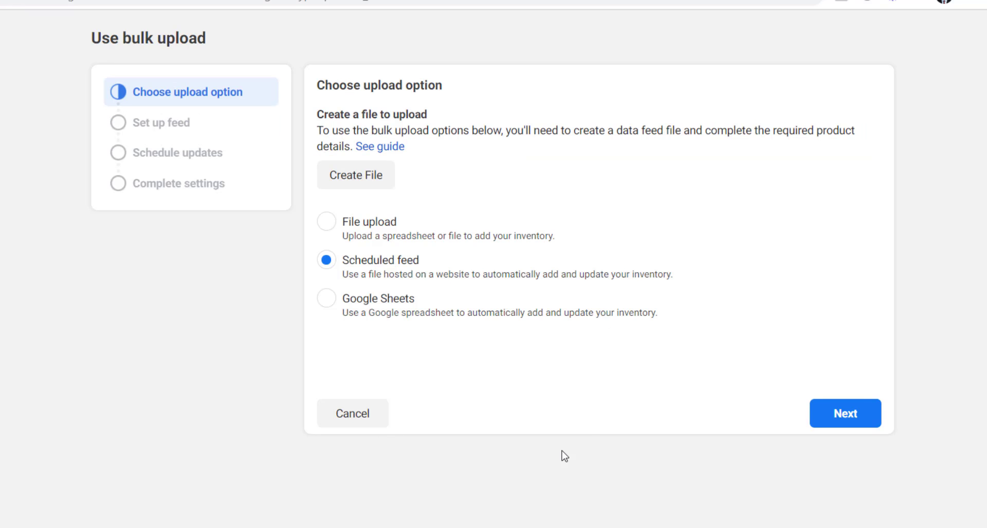
Step: Choose Google Sheets, examine its import instructions and feed URL setup, and quit adding items to the catalogue
left_click(326, 303)
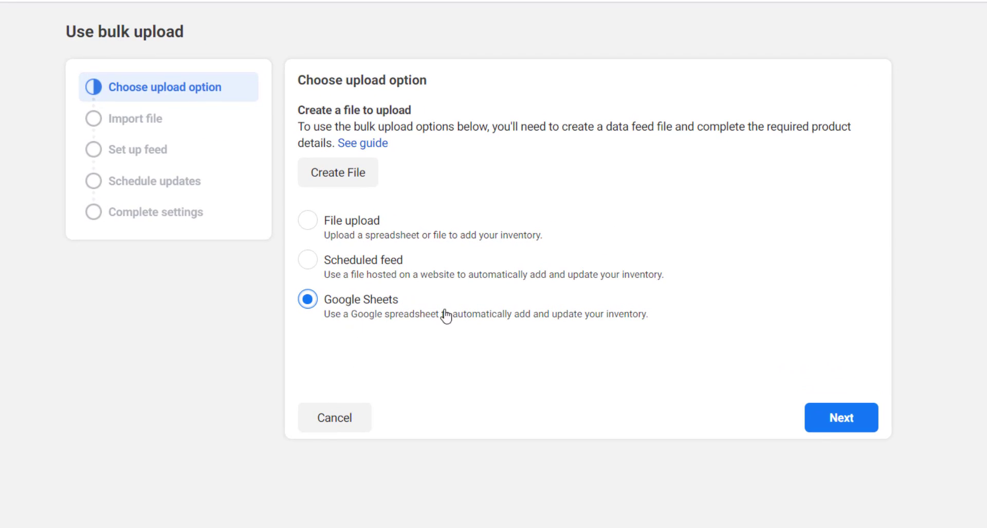
left_click(828, 425)
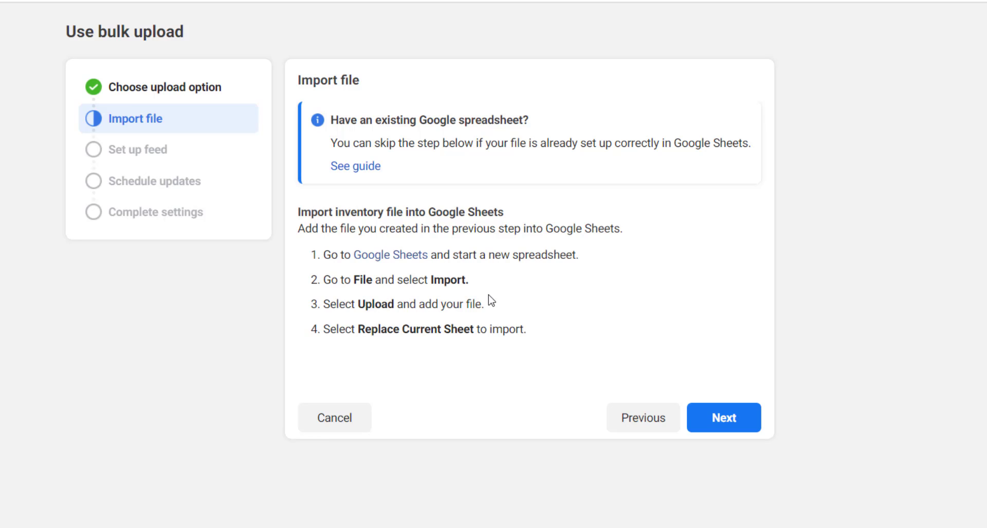
left_click(738, 417)
left_click(578, 147)
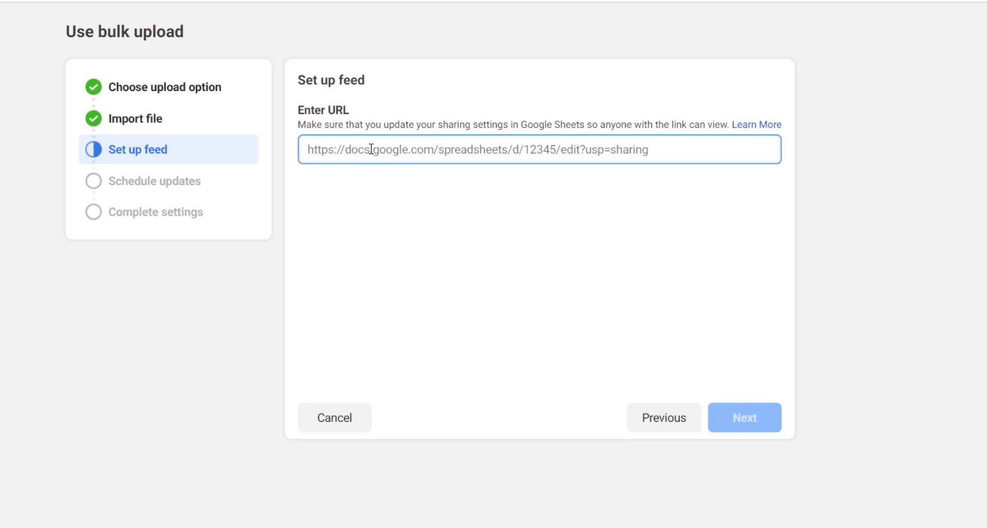
left_click(668, 427)
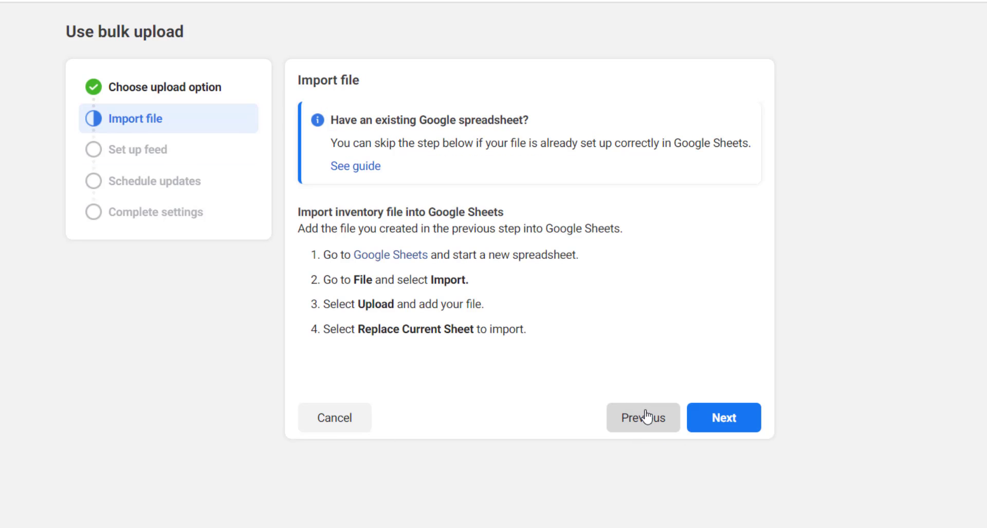
left_click(645, 415)
left_click(335, 425)
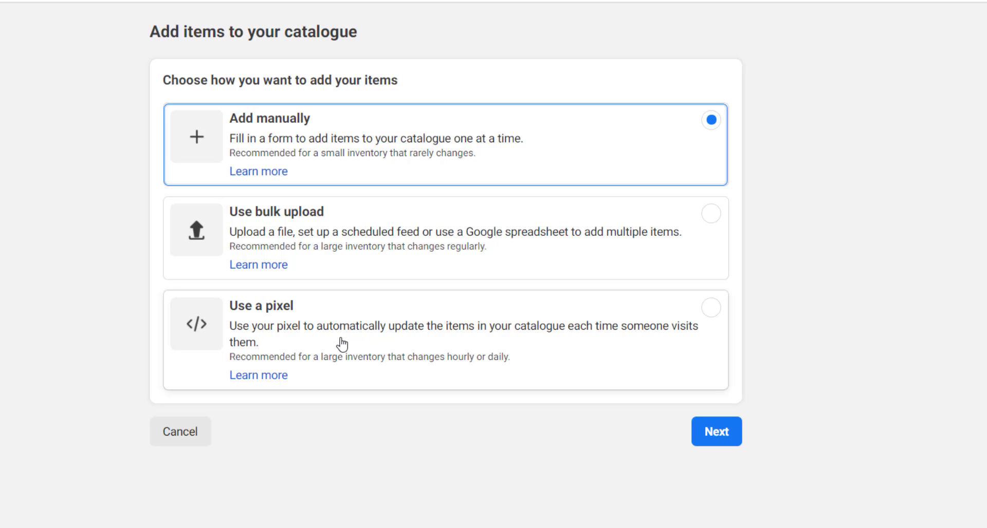
left_click(165, 435)
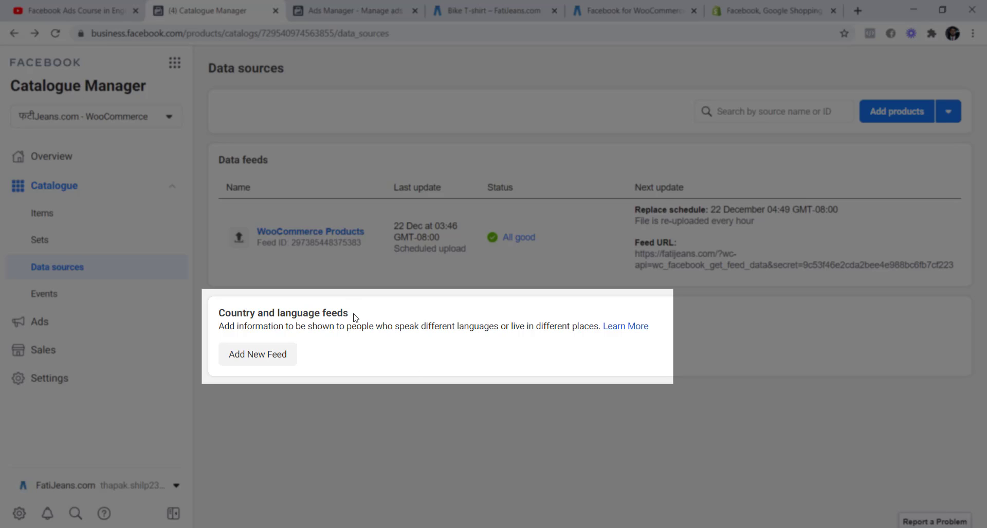
Step: Start a new country and language feed using Add language information
left_click(268, 362)
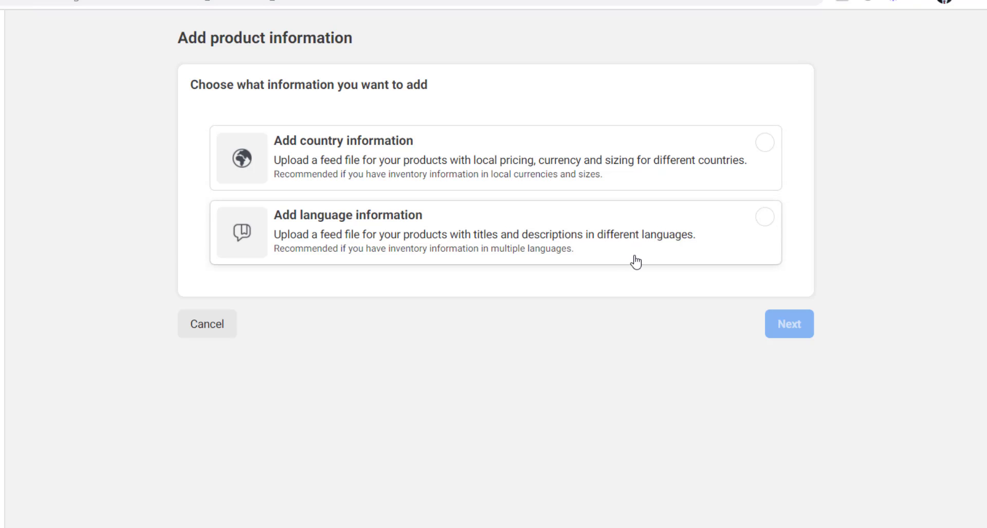
left_click(667, 224)
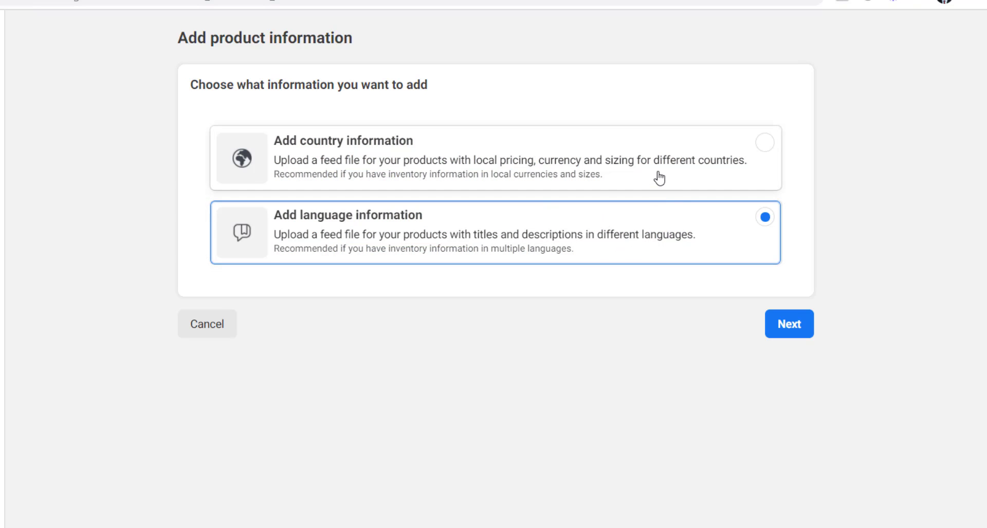
left_click(776, 325)
Step: Look through the language feed's File upload, Scheduled feed and Google Sheets options, and cancel back to the data sources
left_click(332, 378)
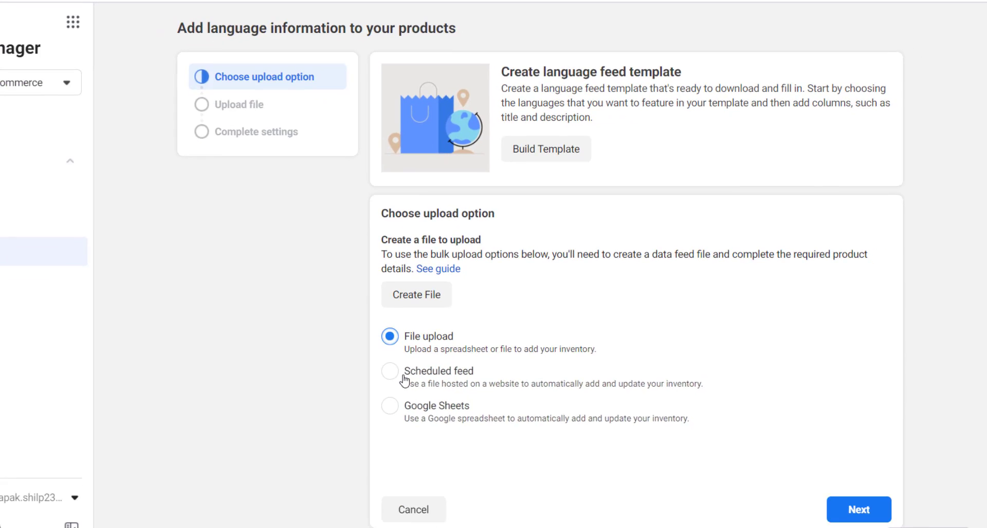
left_click(332, 415)
left_click(333, 454)
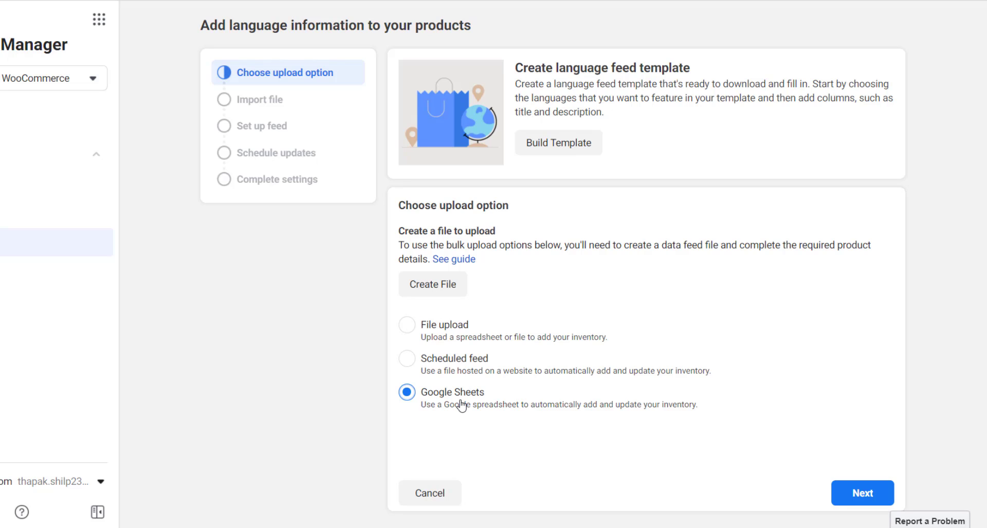
left_click(412, 498)
left_click(287, 283)
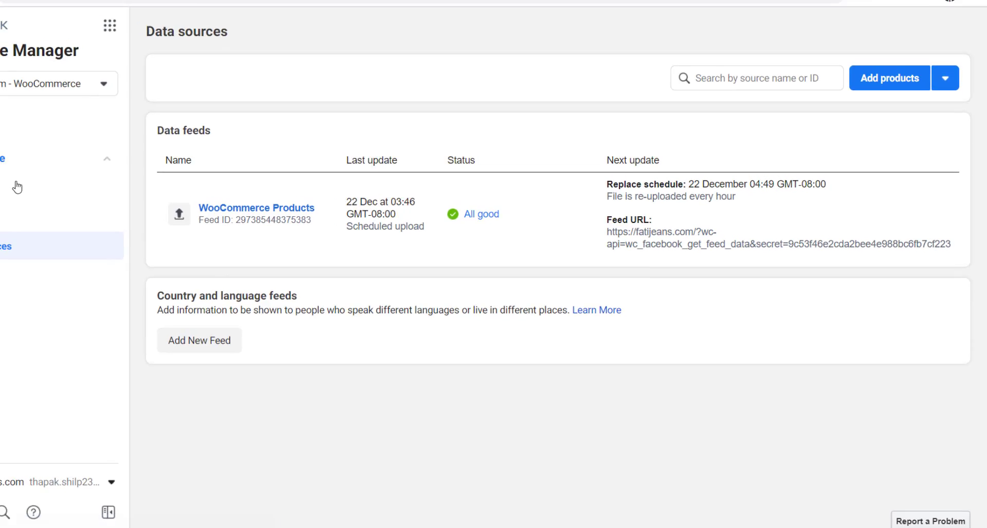
Step: Open the catalogue's Items page and check the number of items and variants
left_click(17, 187)
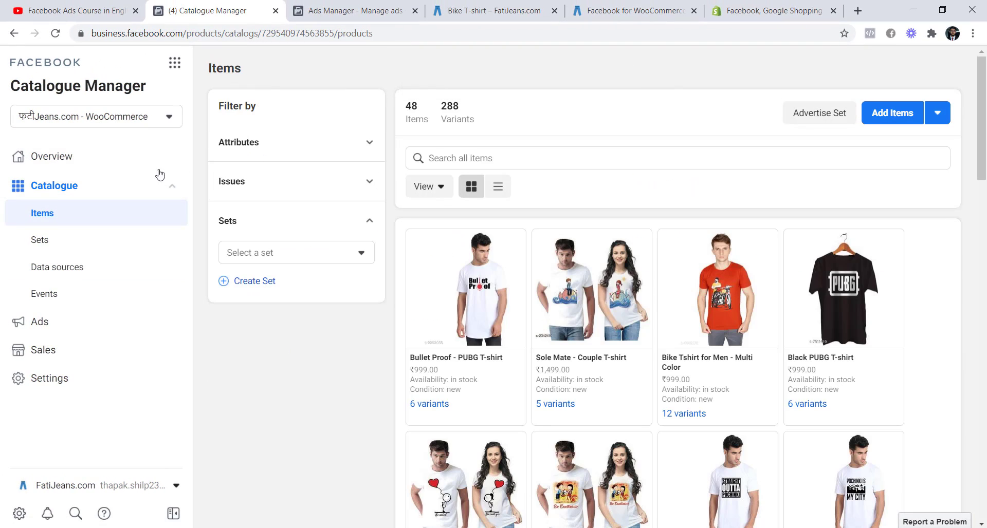
left_click_drag(415, 105, 391, 75)
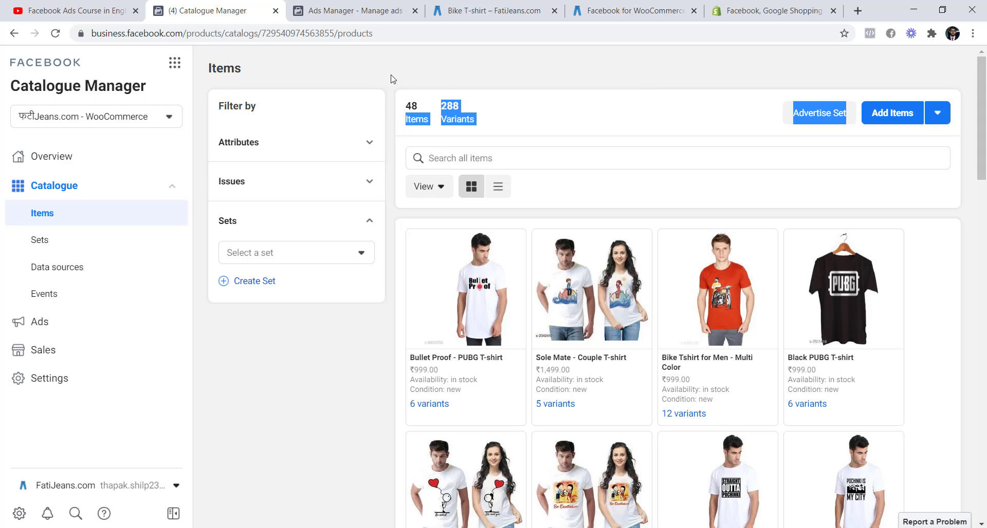
left_click(392, 76)
left_click_drag(465, 105, 407, 79)
left_click(405, 77)
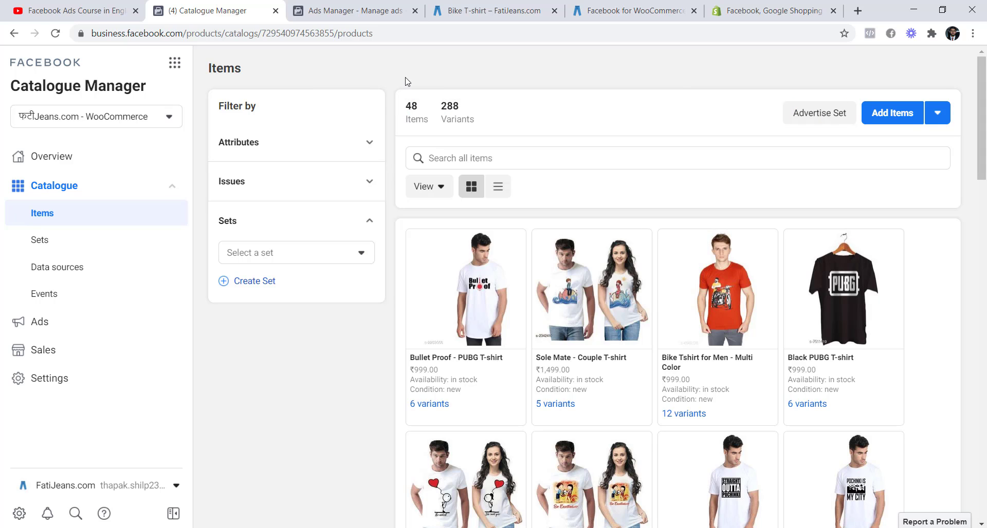
Step: Open the catalogue's Events and check in Connect to Tracking when the FatiJeans.com Pixel last received inventory events
left_click(67, 297)
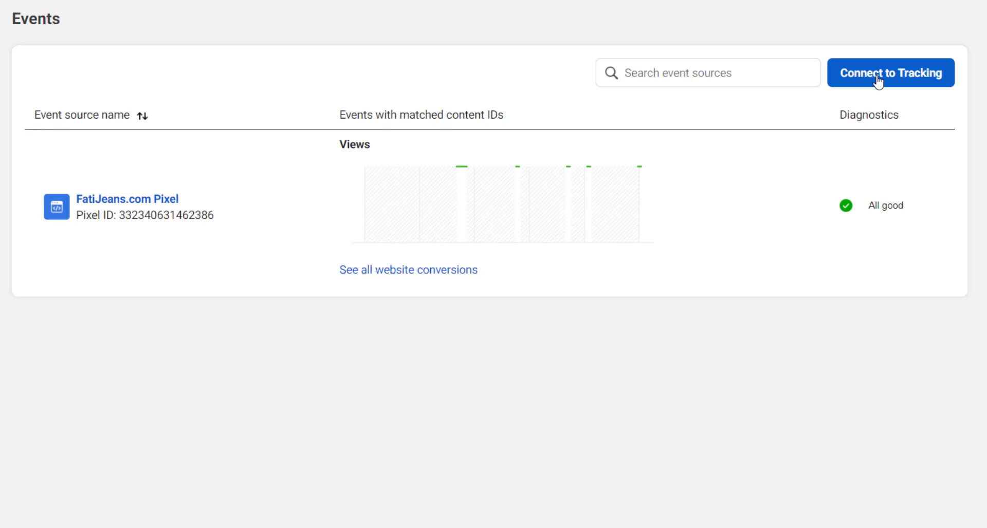
left_click(878, 81)
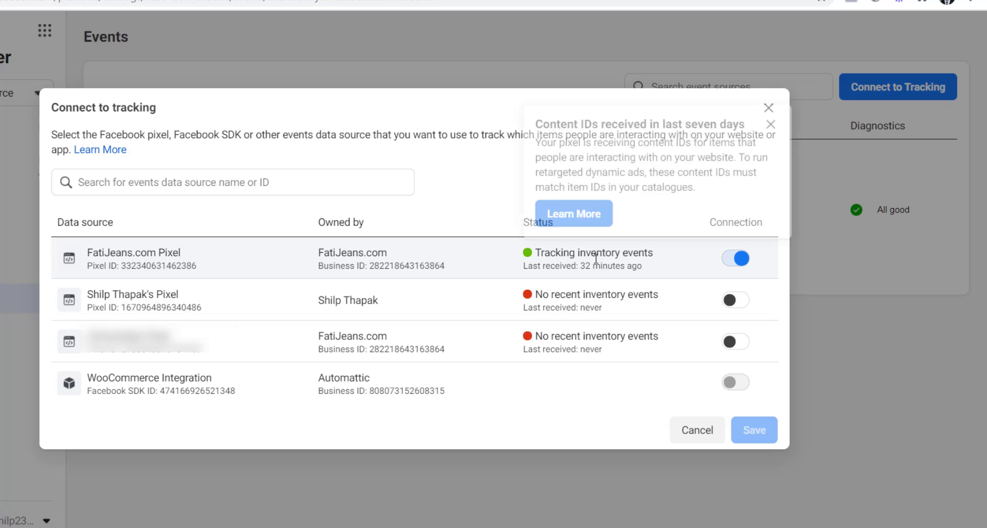
left_click_drag(650, 268, 525, 265)
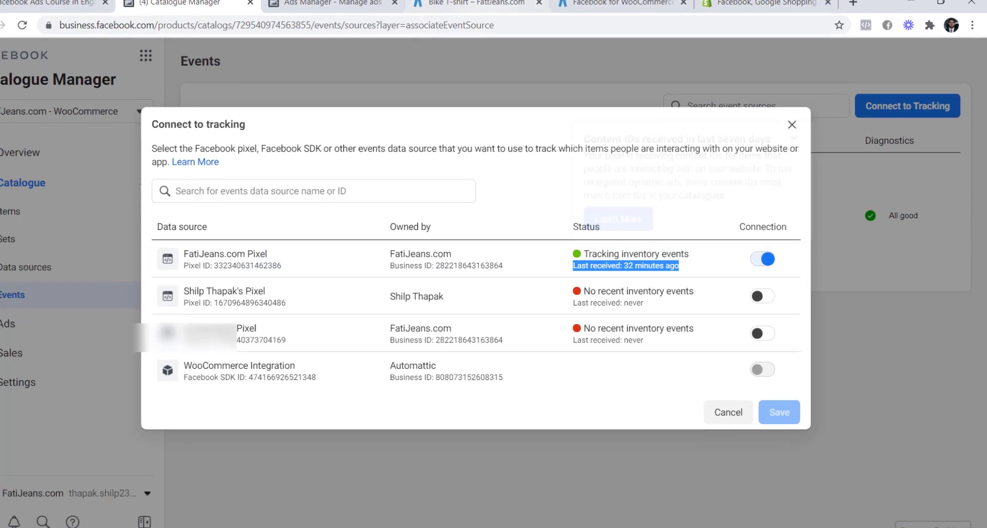
Step: Switch to the FatiJeans.com Bike T-shirt category page and open the Bike Tshirt for Men – Blue product
left_click(486, 2)
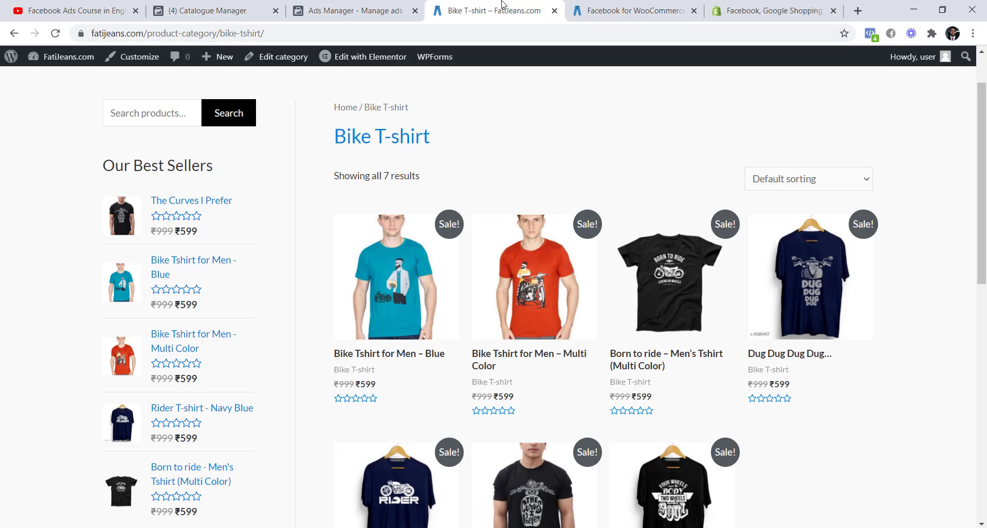
right_click(388, 259)
left_click(415, 264)
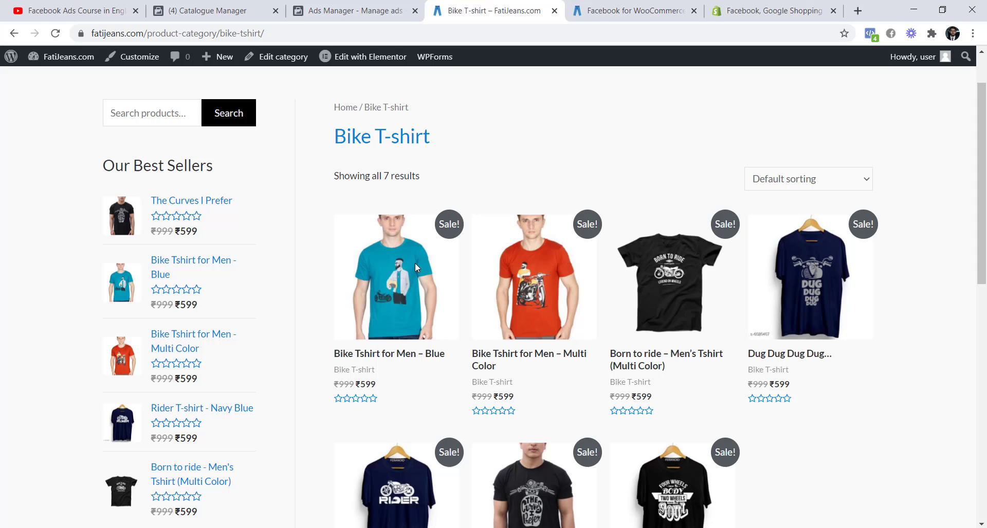
Step: Open the Bike Tshirt for Men – Blue product page and check the ViewContent event's value, currency and content name in Facebook Pixel Helper
left_click(545, 5)
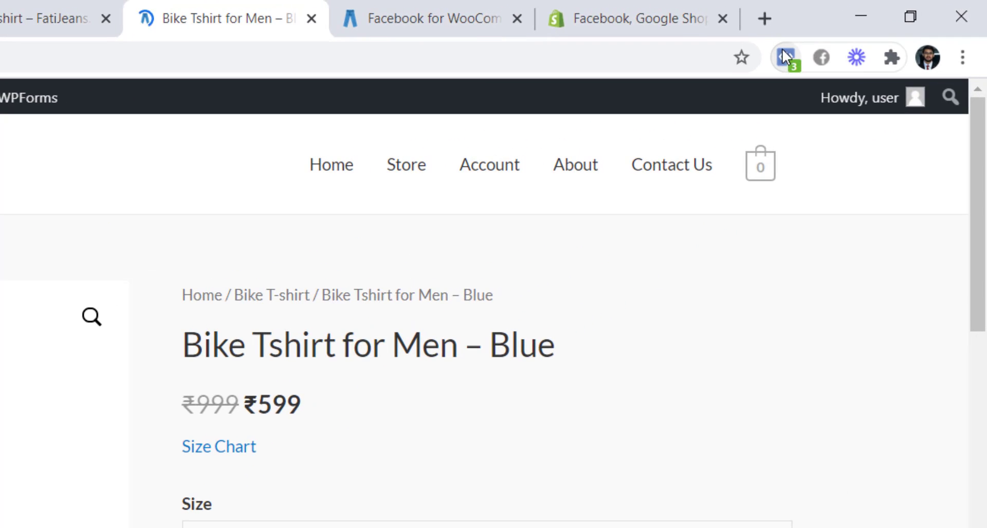
left_click(788, 59)
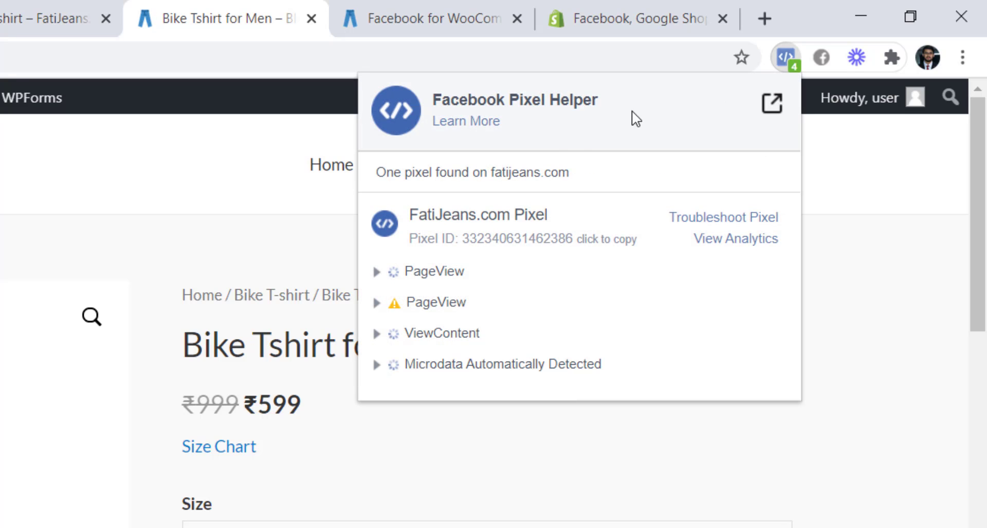
left_click(375, 334)
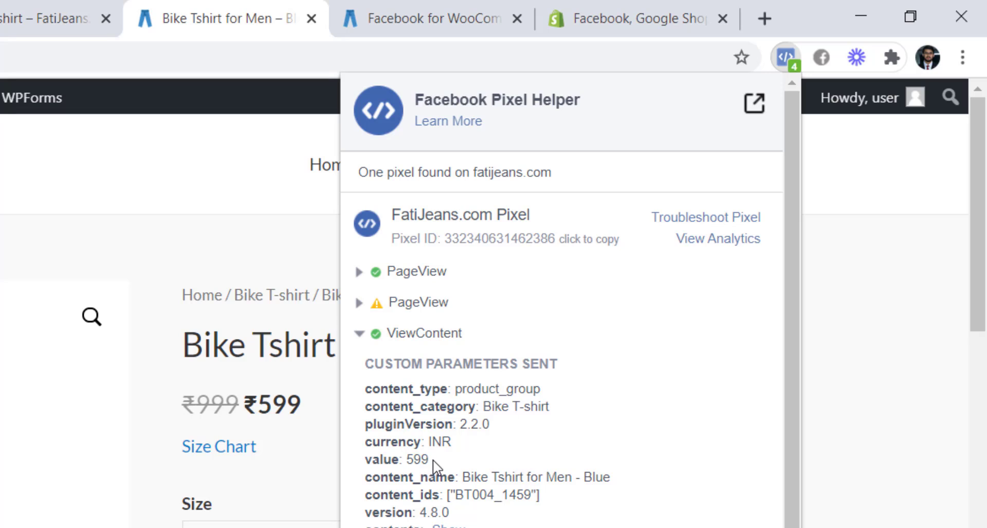
double_click(418, 461)
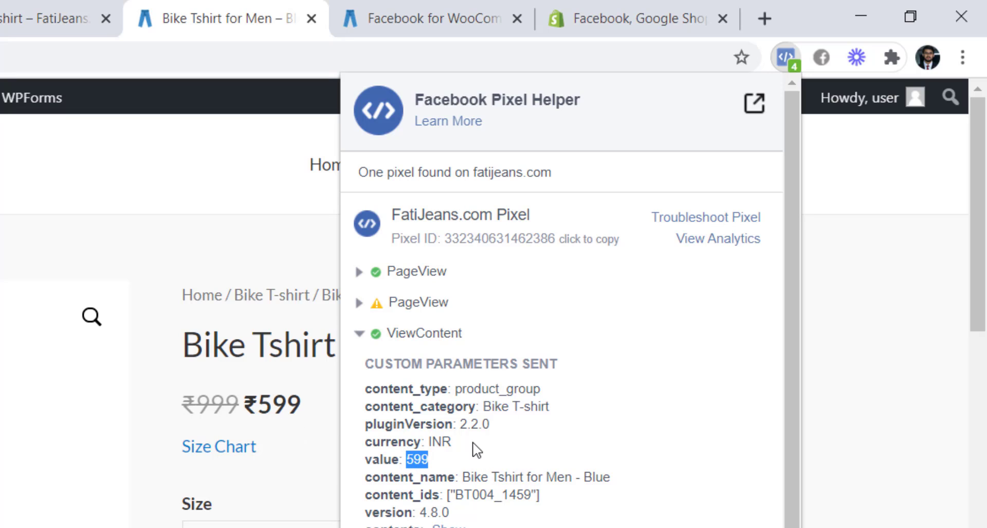
left_click_drag(457, 443, 433, 445)
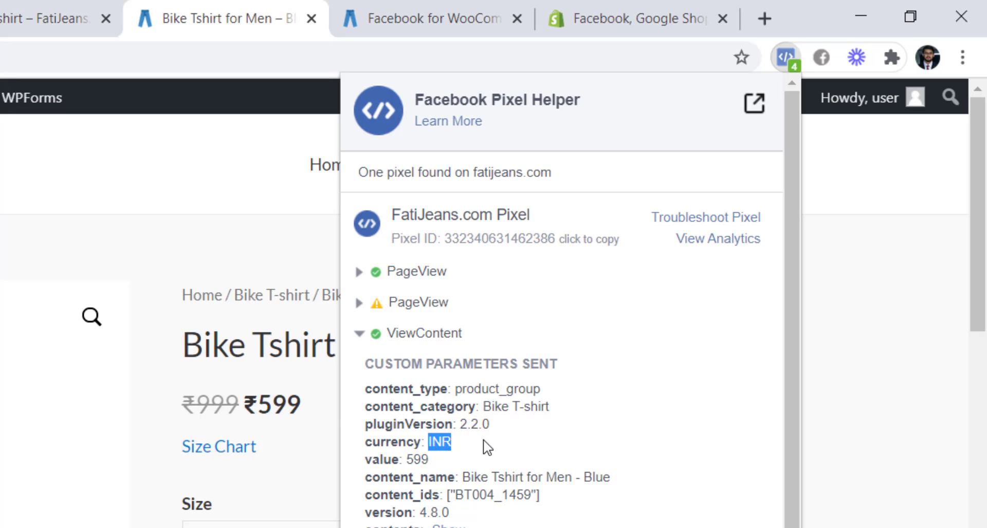
left_click(599, 471)
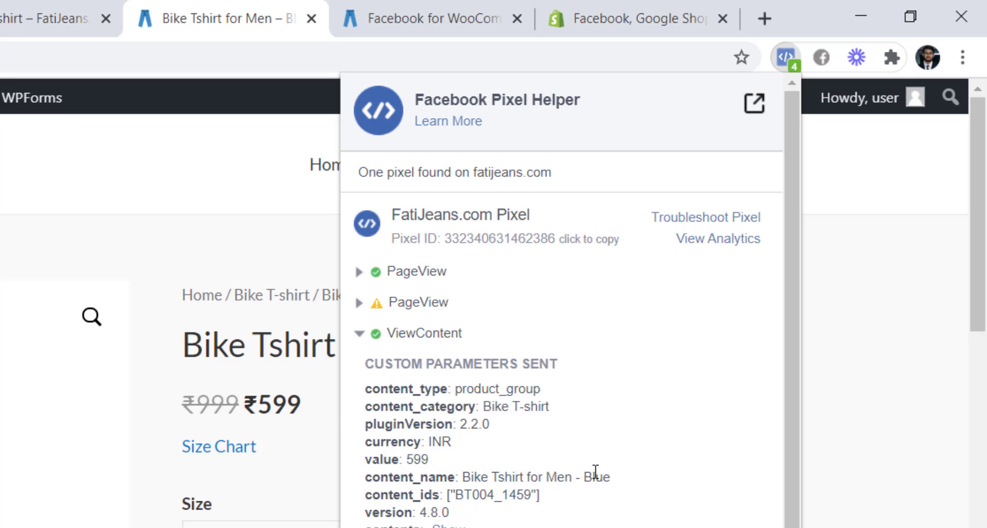
left_click_drag(611, 477, 461, 480)
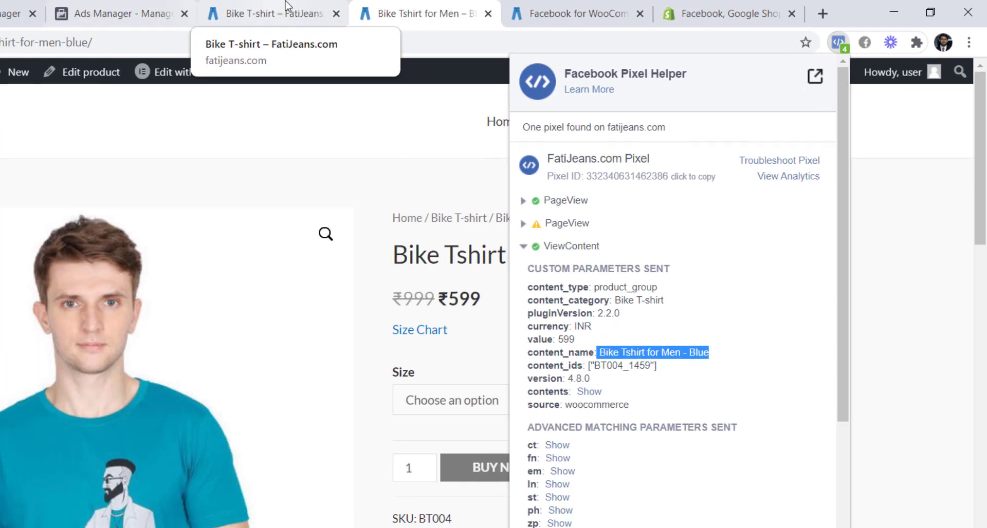
Step: Switch back to Catalogue Manager, cancel Connect to Tracking and open the catalogue's Sets page
left_click(41, 19)
left_click(292, 5)
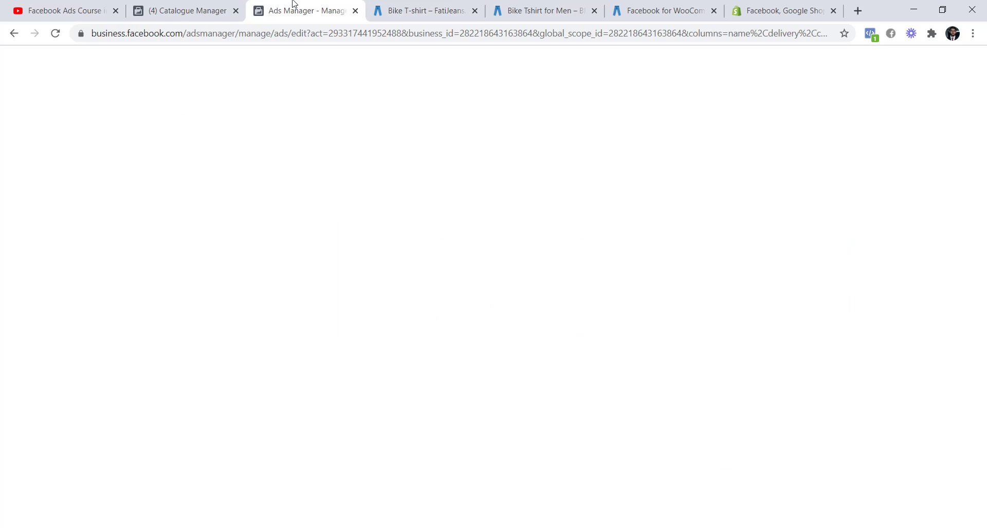
left_click(205, 4)
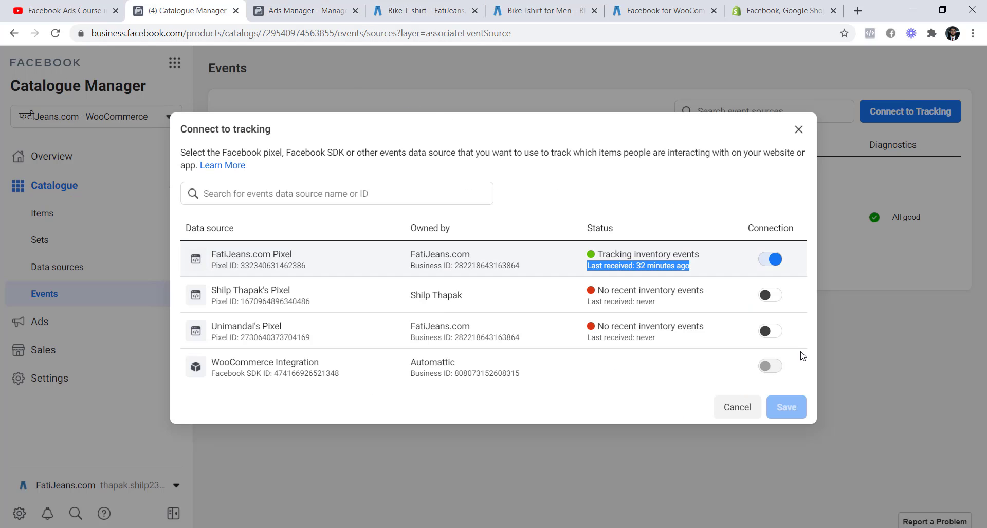
left_click(743, 411)
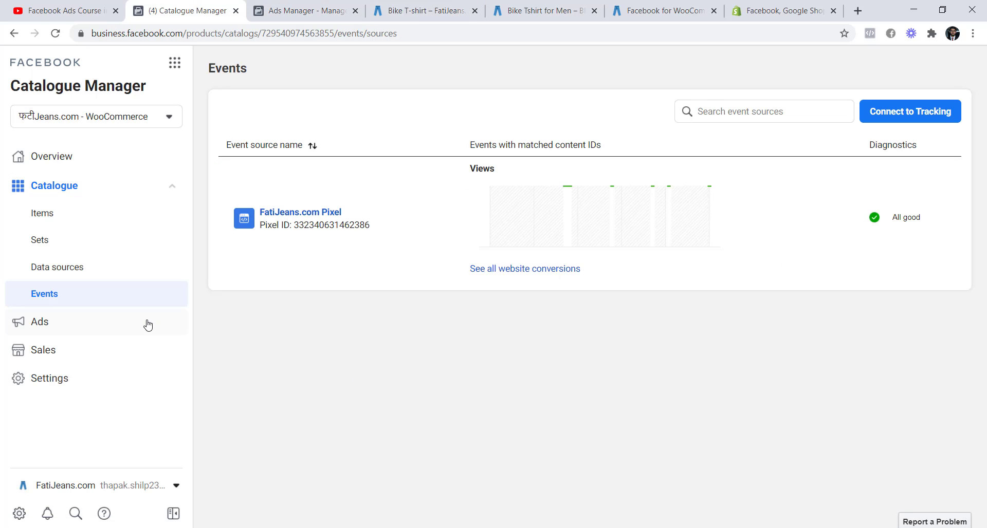
left_click(57, 241)
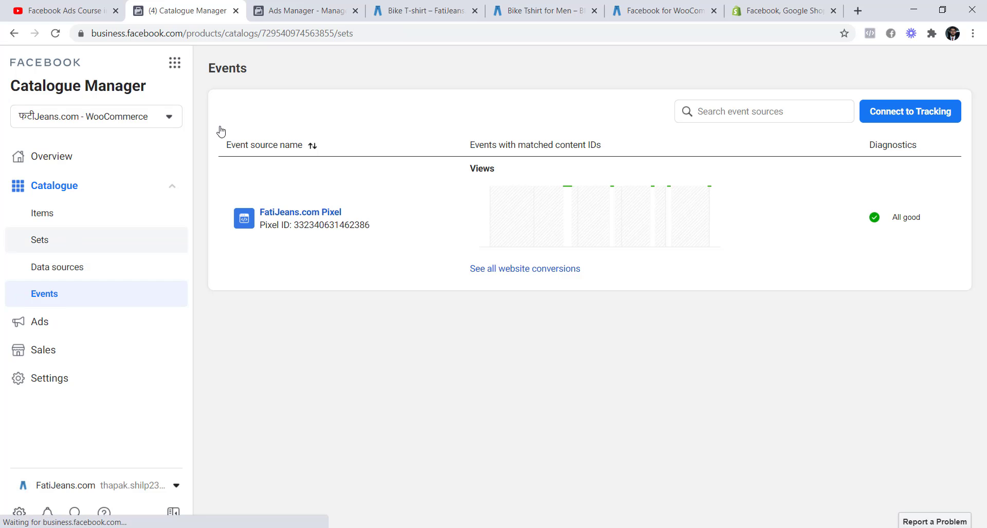
Step: Check the draft ad's catalogue and product set in Ads Manager, and return to Catalogue Manager to show the set creation options
left_click(304, 10)
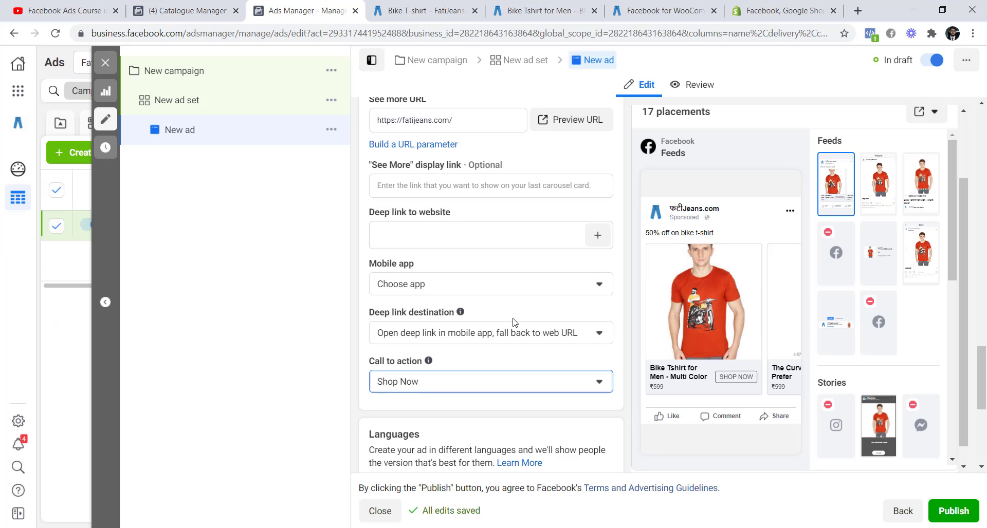
scroll(509, 298, "up", 9)
scroll(514, 329, "up", 7)
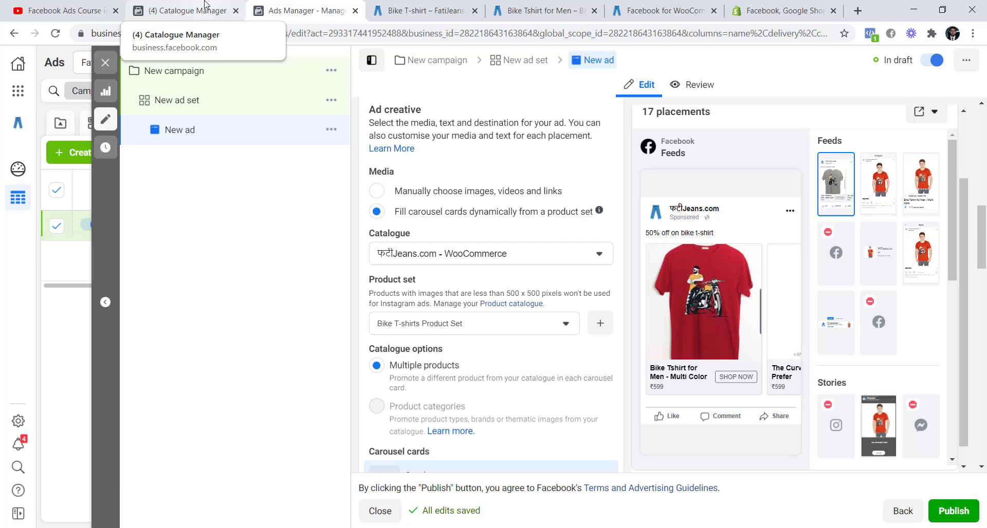
left_click(174, 1)
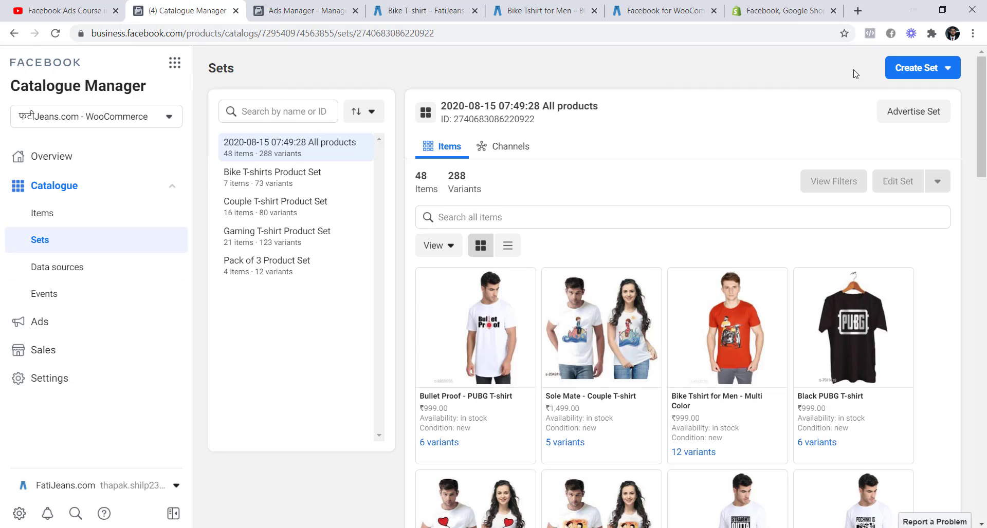
left_click(896, 67)
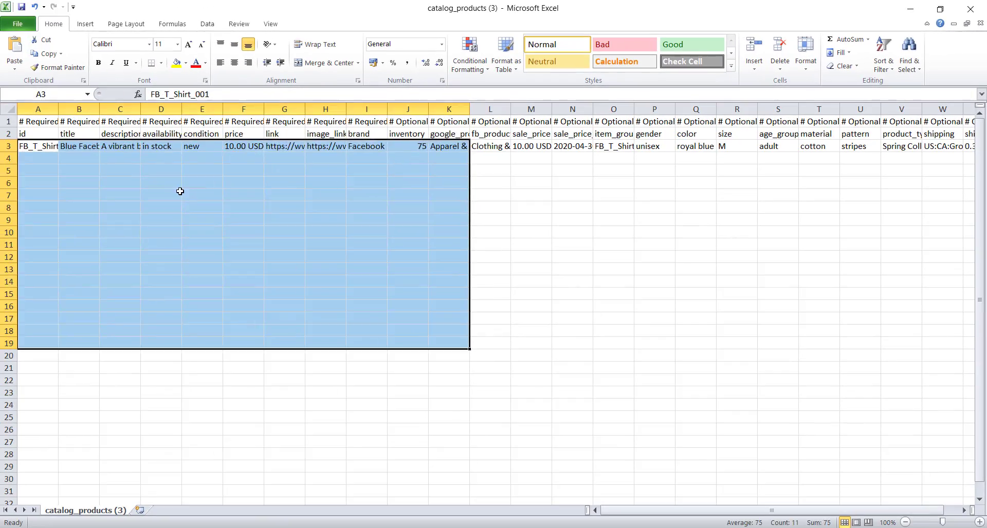
Step: Examine the catalog_products (3) sheet in Excel, including the google_product_category and fb_product_category columns
left_click(178, 194)
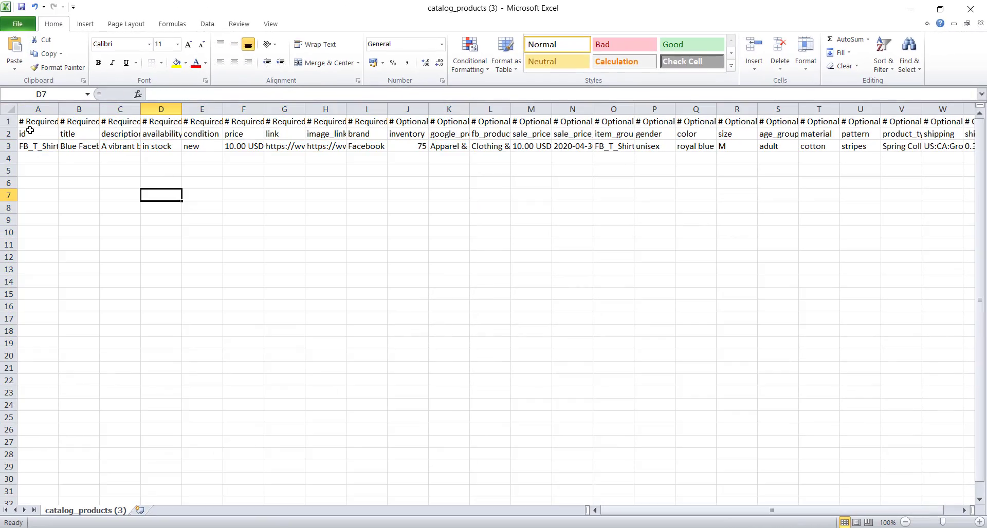
left_click_drag(31, 117, 383, 232)
left_click(484, 232)
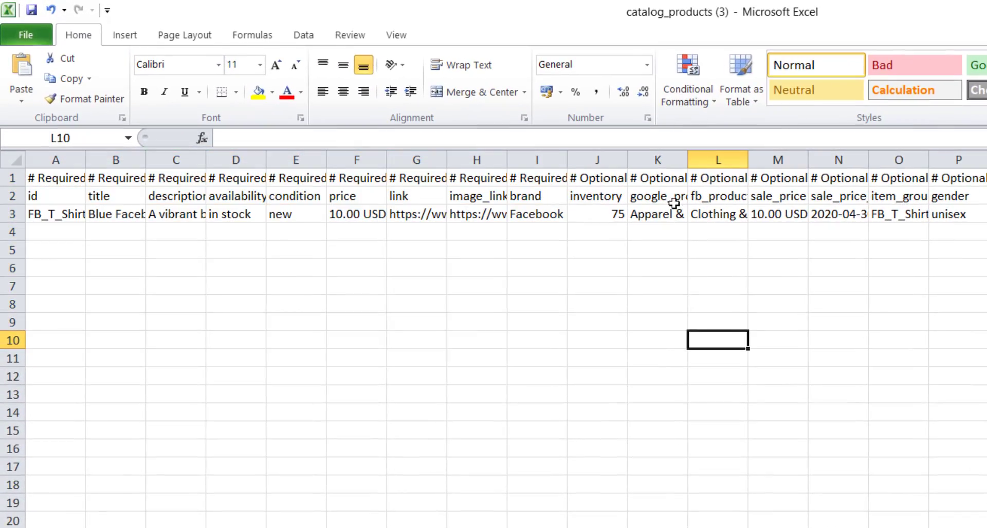
left_click(455, 135)
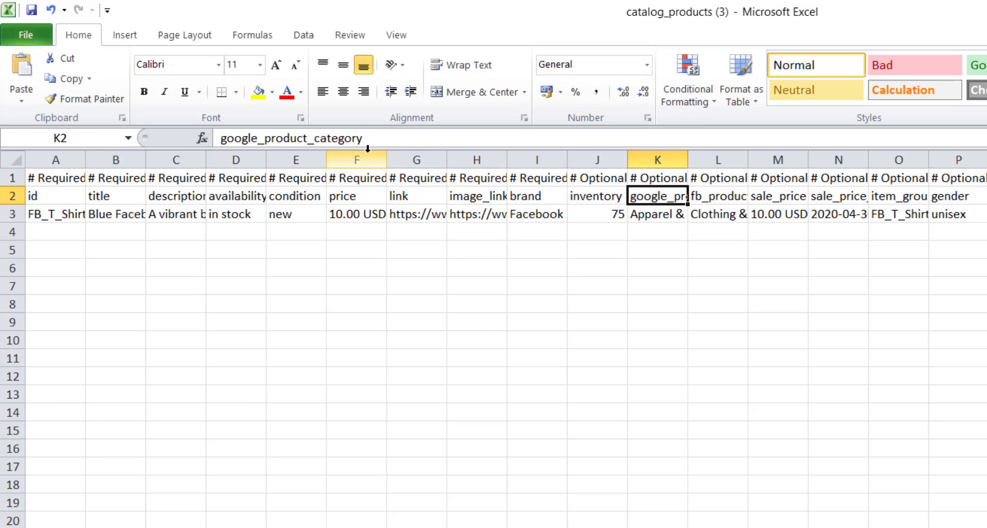
key("Right")
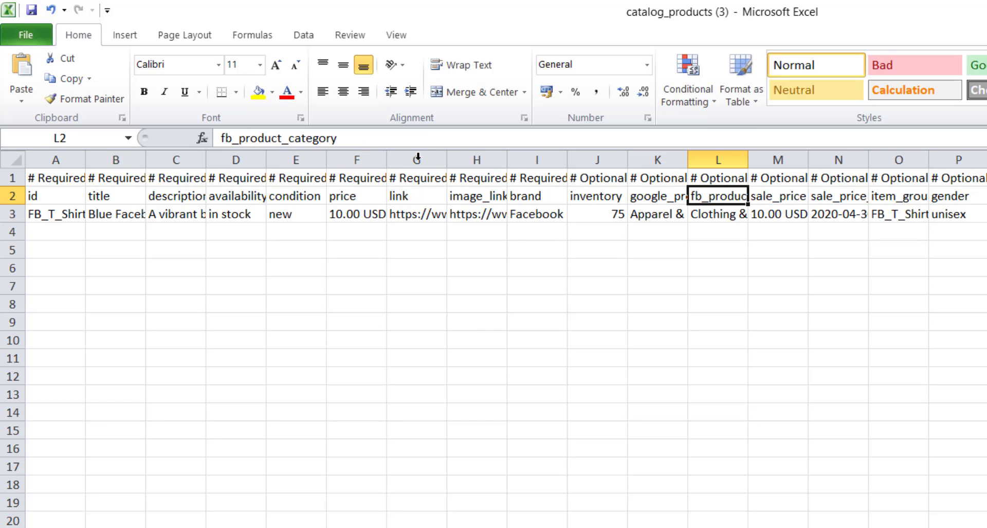
left_click_drag(718, 196, 718, 322)
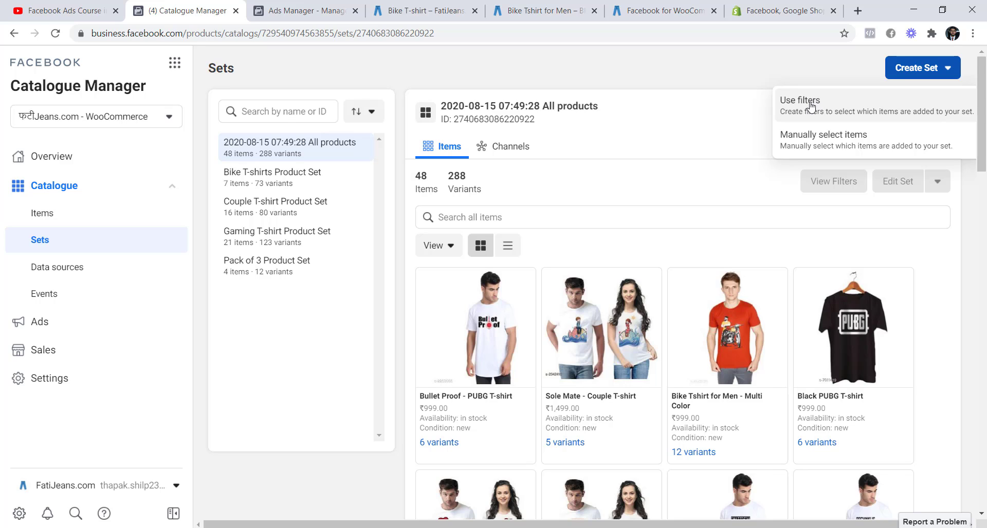
Step: Start a filter-based set with the rule product type is any of bike t-shirt, and check the number of matching products
left_click(810, 106)
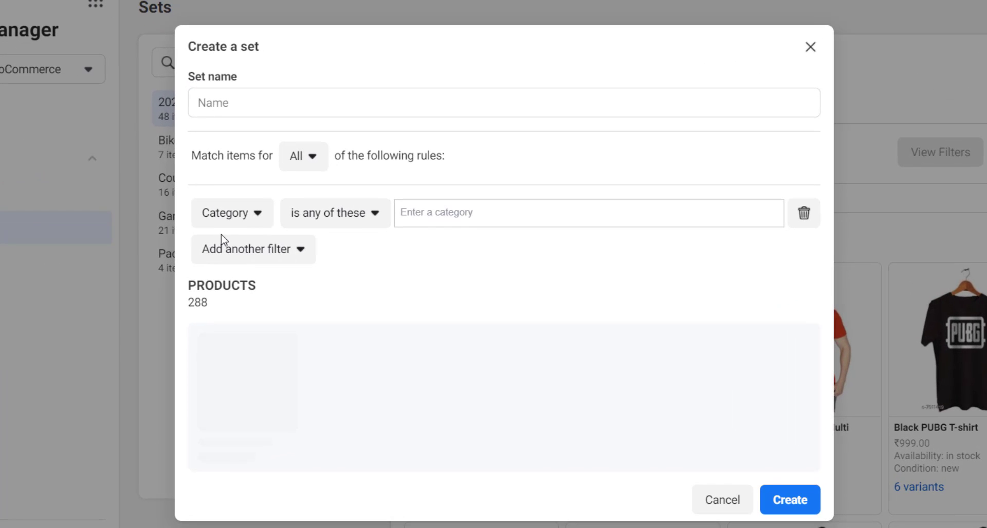
left_click(257, 218)
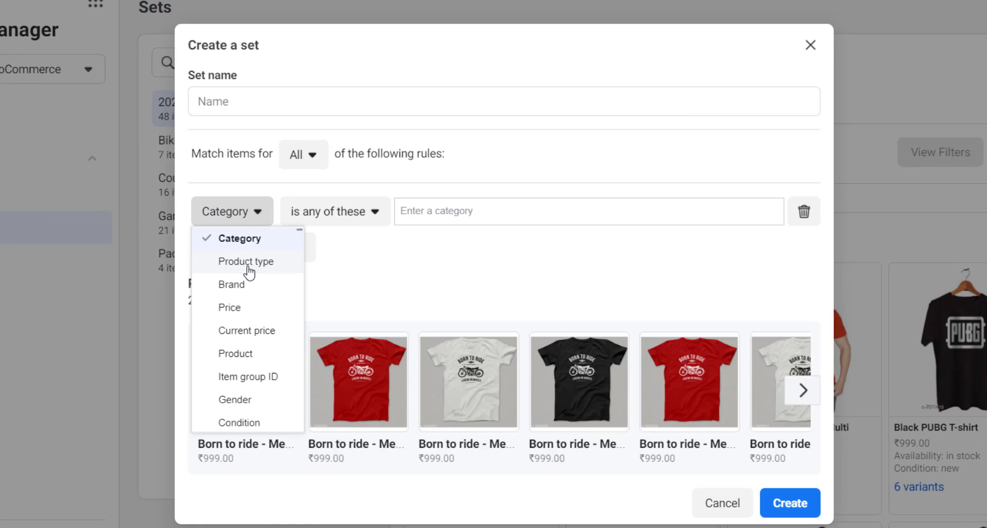
left_click(248, 265)
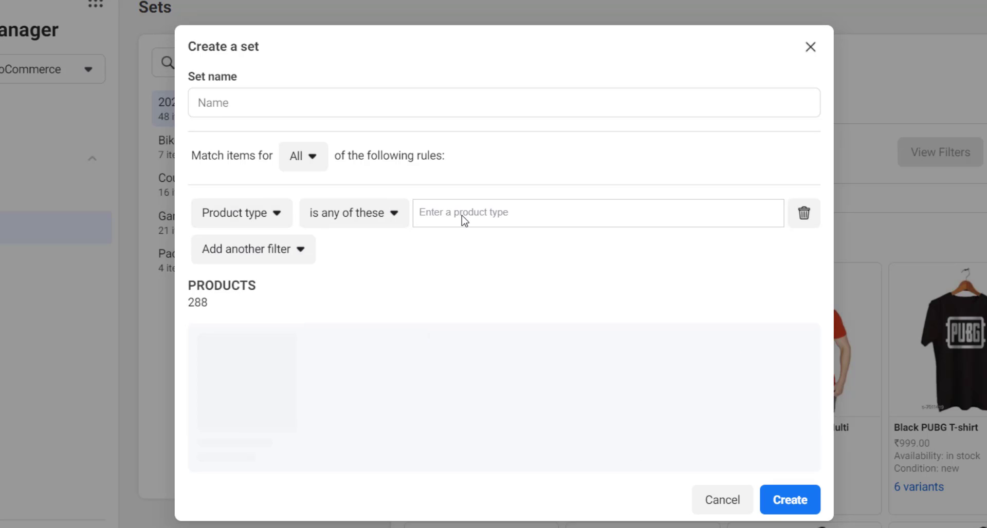
left_click_drag(203, 302, 188, 304)
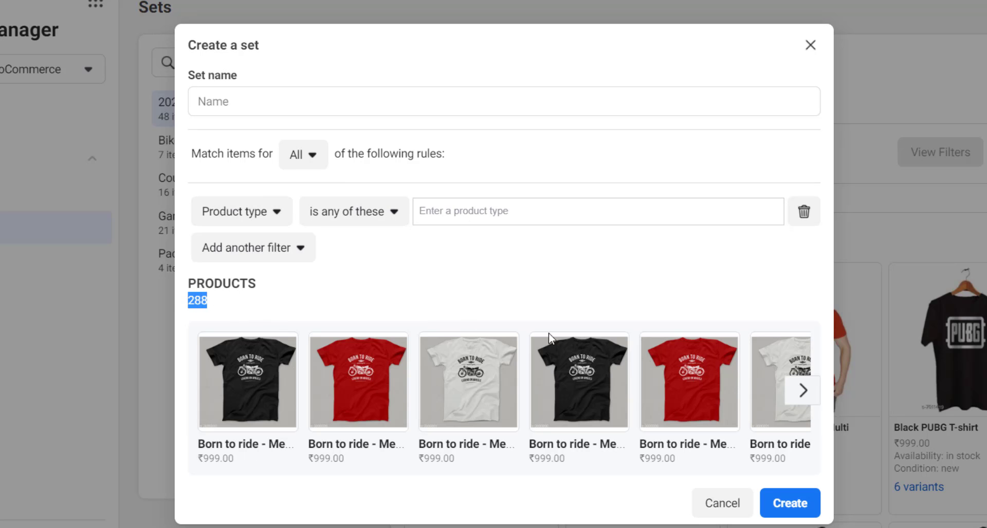
left_click(470, 213)
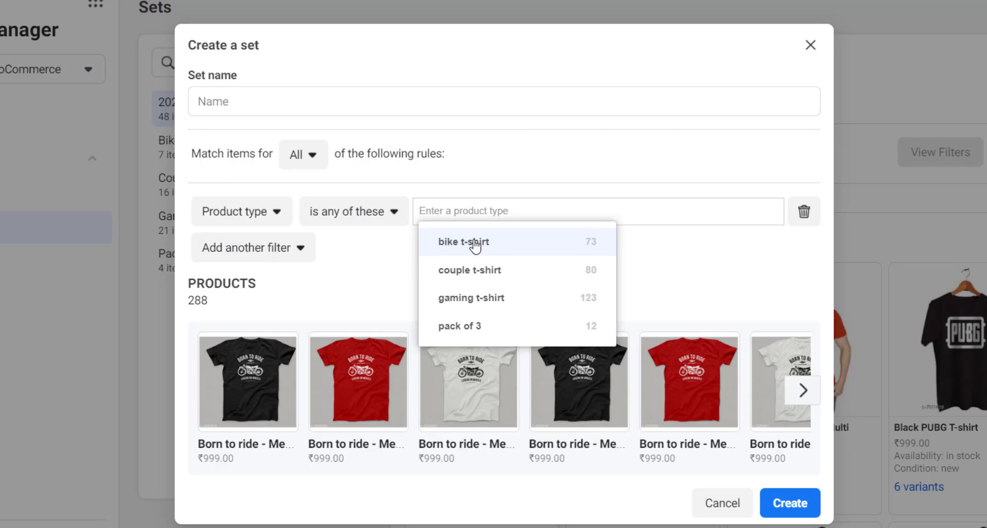
left_click(473, 245)
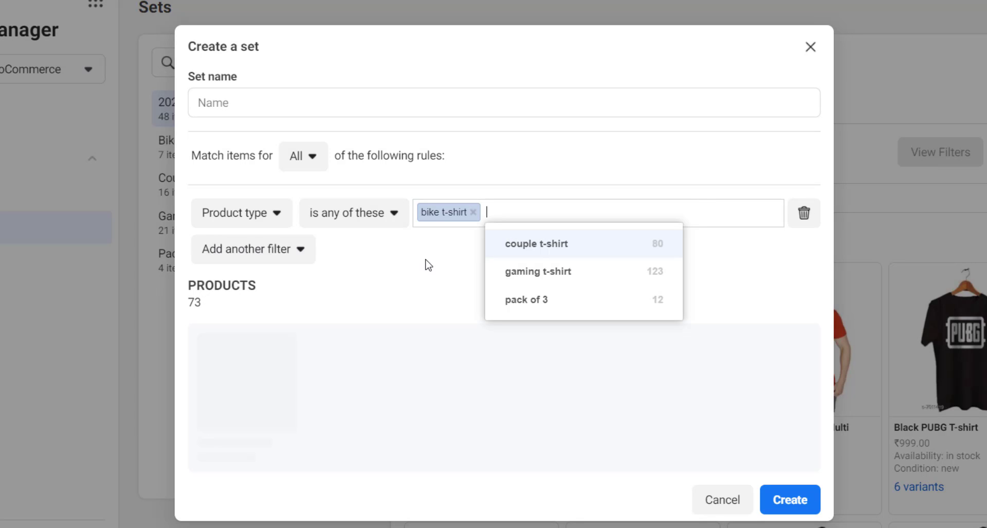
left_click(287, 292)
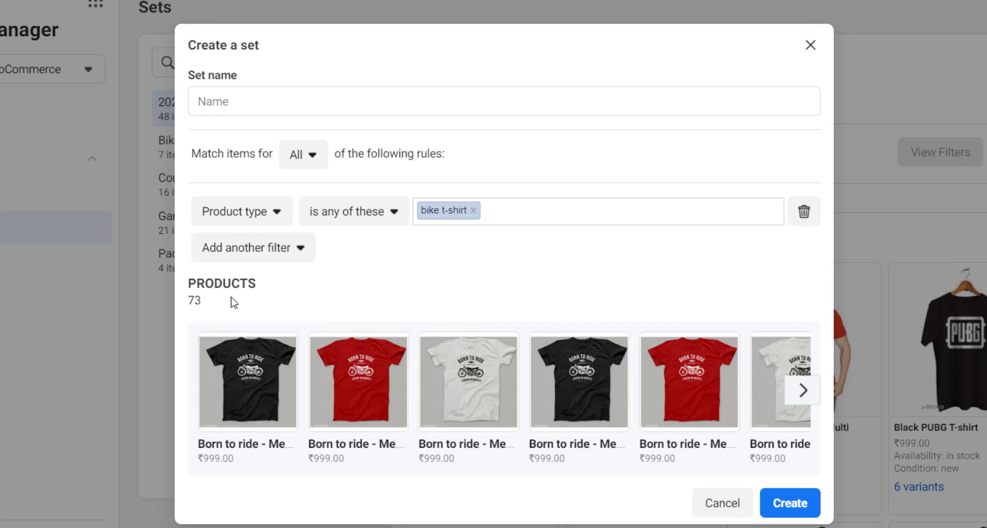
double_click(188, 300)
Step: Close the unnamed new set and discard its filters
left_click(248, 100)
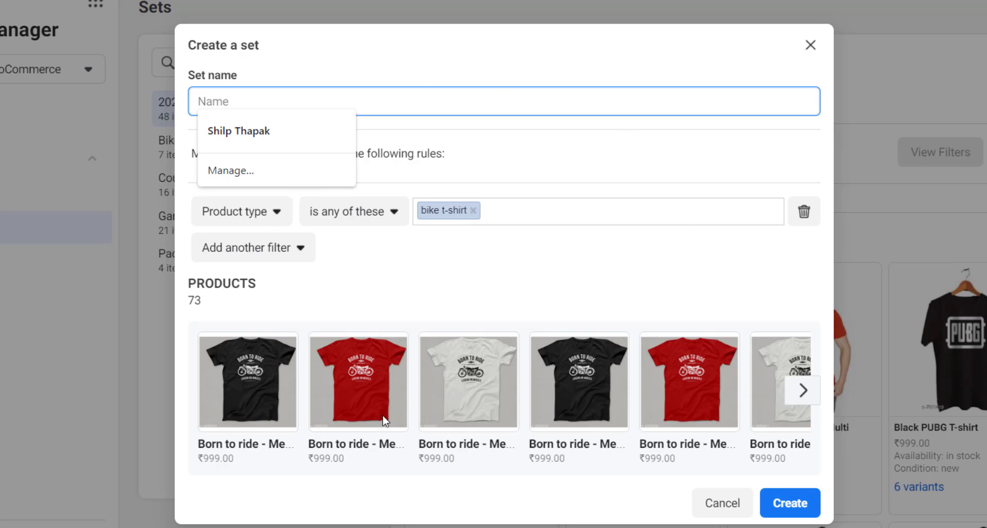
left_click(810, 46)
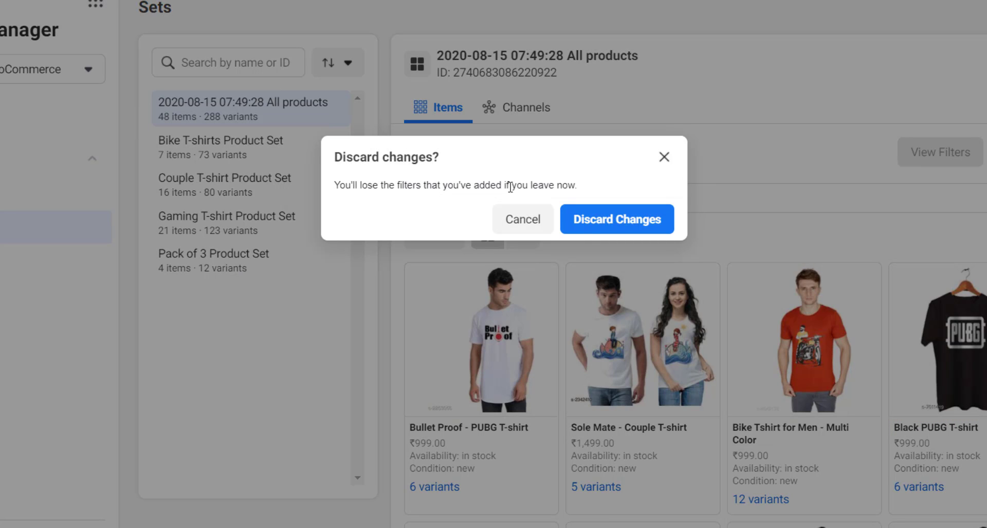
left_click(591, 226)
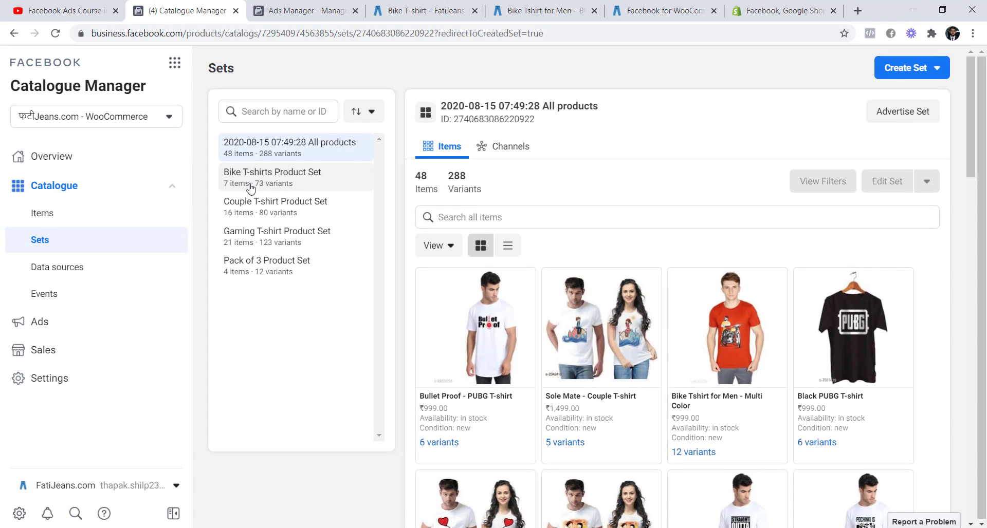
Step: Review the items and variants in the Bike T-shirts Product Set, and compare it with the draft ad's product set in Ads Manager
left_click(251, 188)
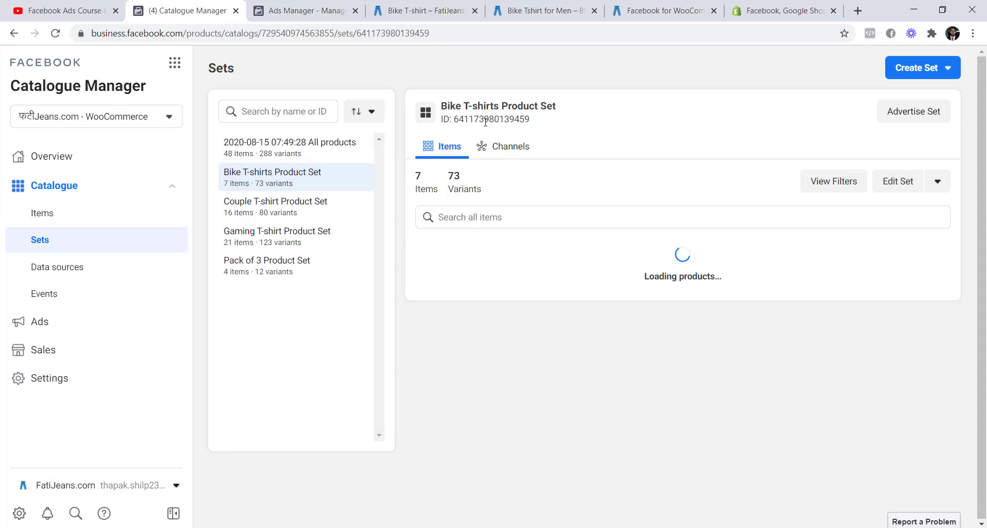
left_click_drag(462, 176, 398, 187)
left_click(417, 175)
left_click(399, 188)
scroll(771, 233, "down", 3)
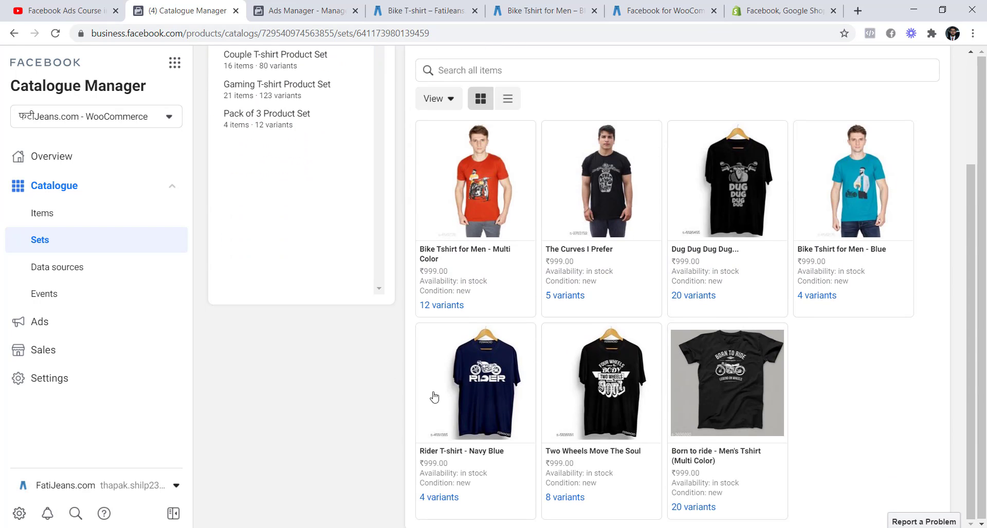
scroll(414, 290, "up", 3)
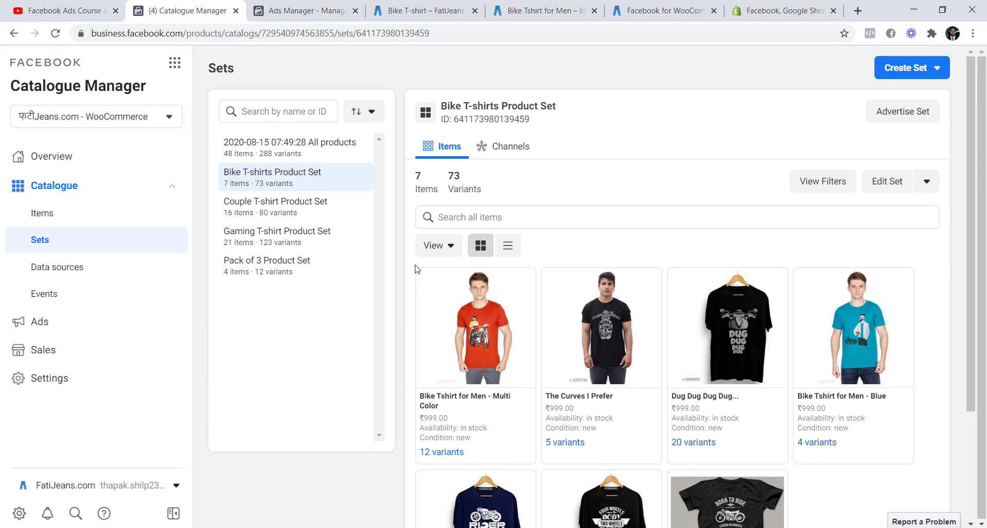
left_click(300, 10)
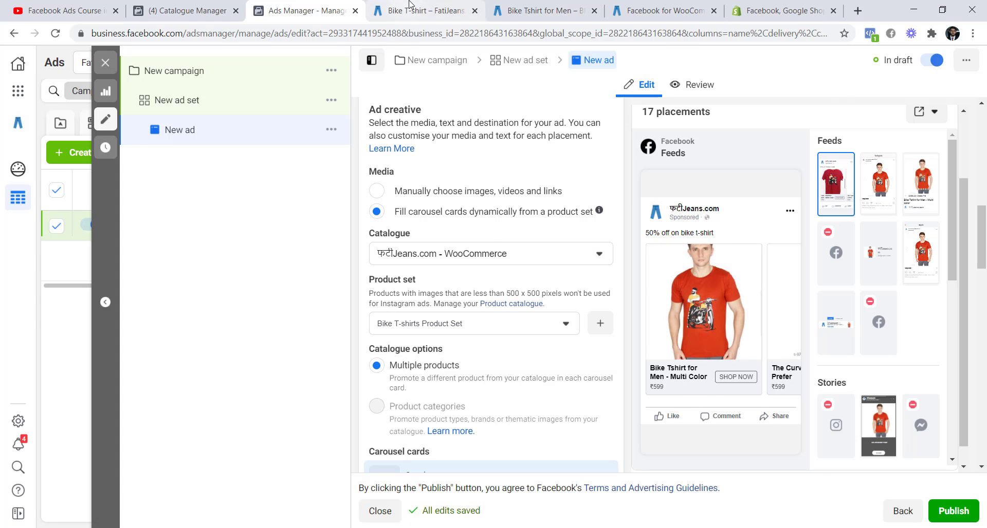
left_click(186, 10)
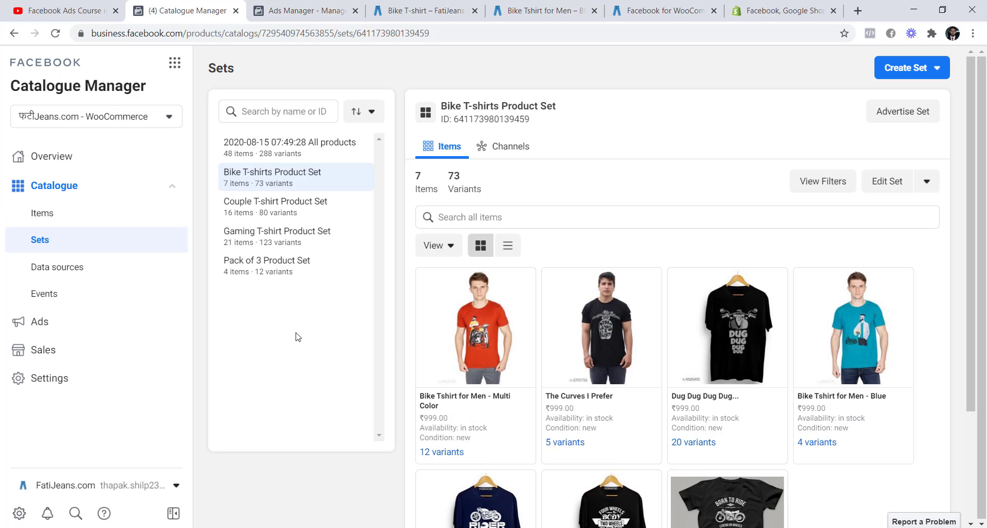